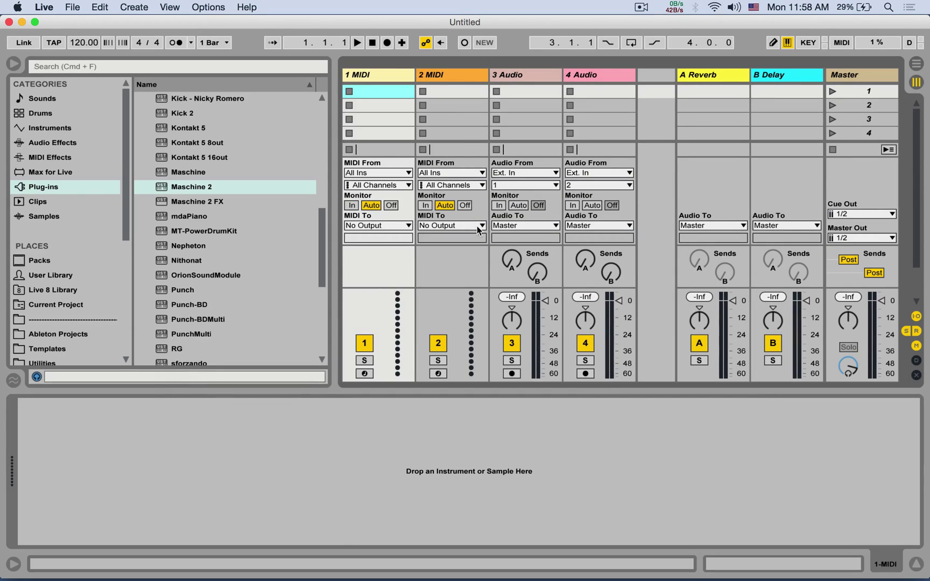
Put Maschine 2 on MIDI track 1 and position its plug-in window on screen
left_click_drag(173, 191, 371, 119)
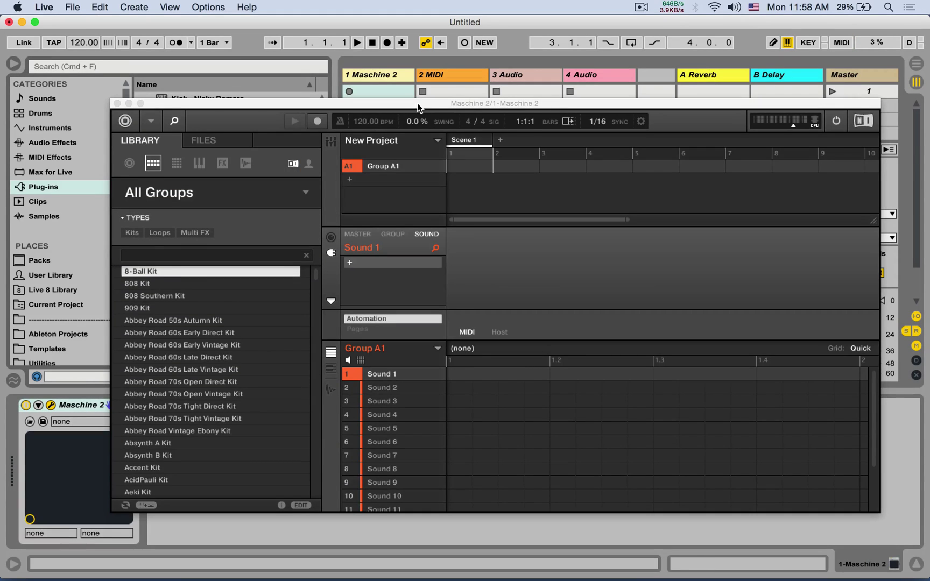
left_click_drag(419, 109, 397, 63)
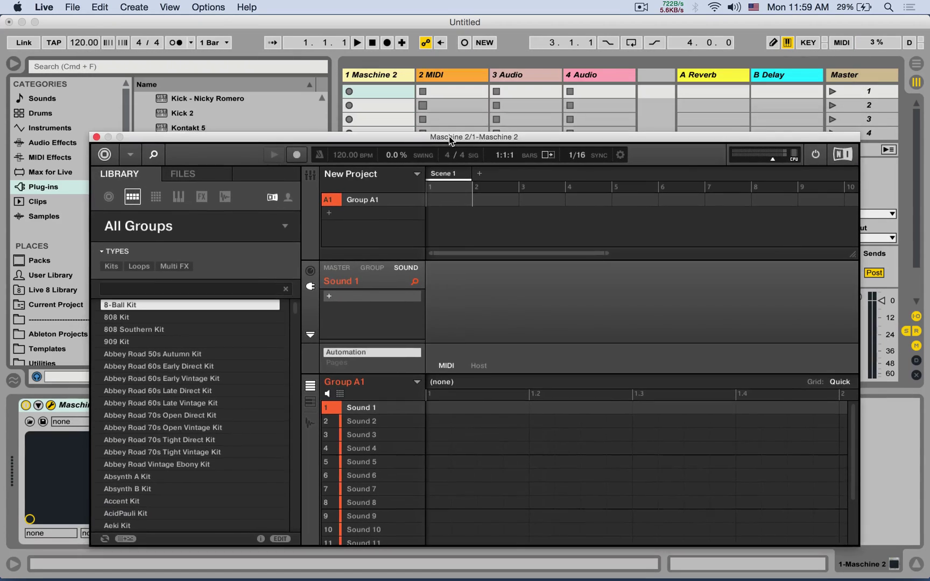
mouse_move(450, 64)
left_mouse_down()
mouse_move(449, 123)
mouse_move(449, 80)
left_mouse_up()
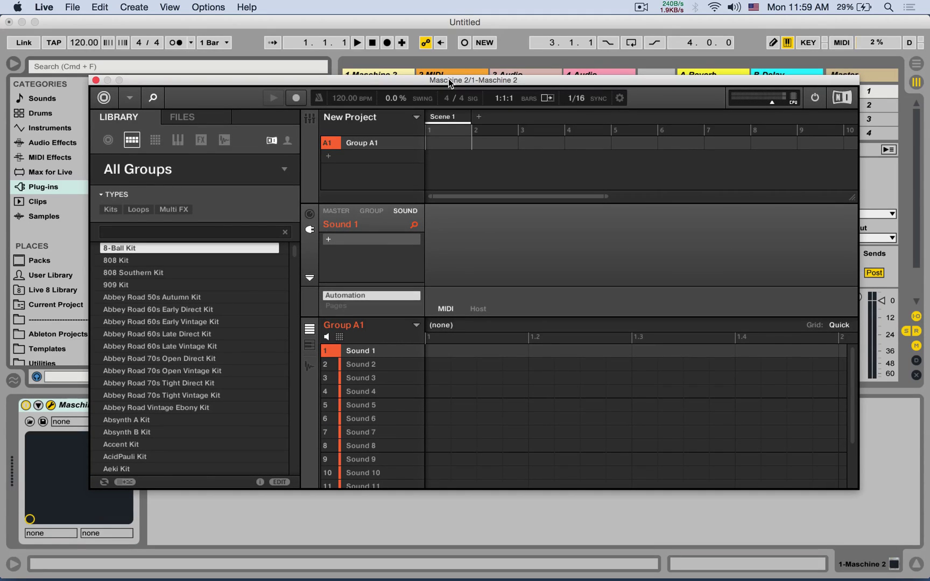
left_click_drag(448, 78, 450, 70)
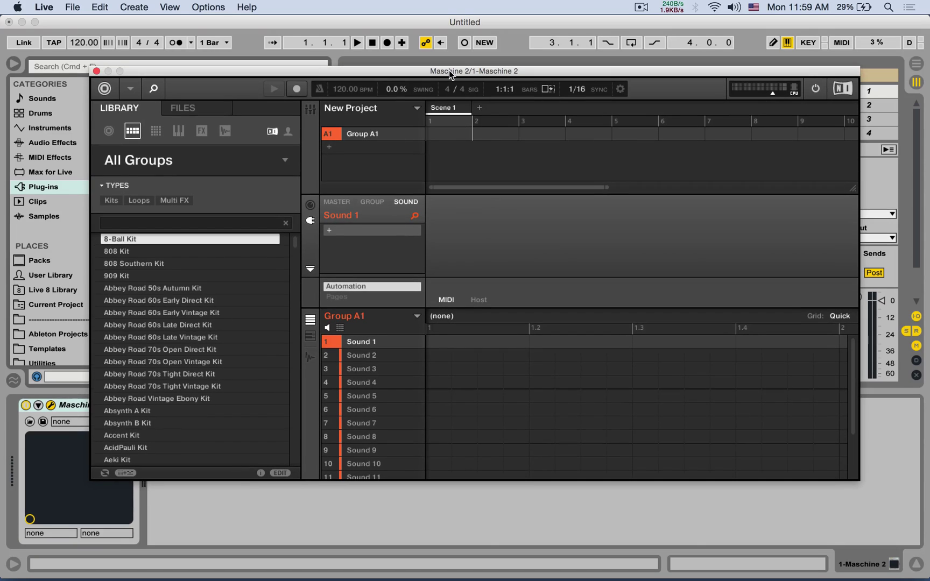
Load the 808 Kit, select Kick 808 2, and switch Maschine to the mixer view
left_click(121, 251)
left_click(363, 355)
left_click(363, 395)
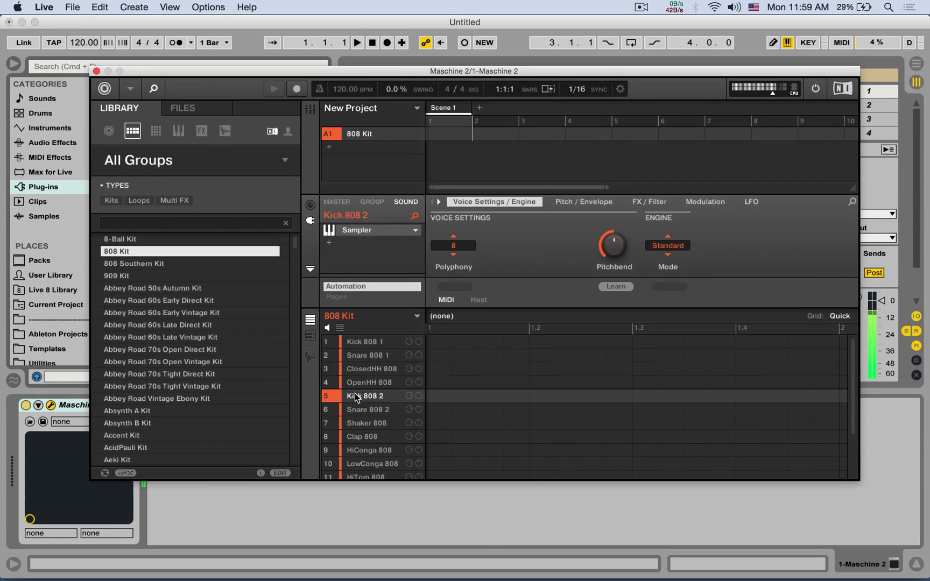
left_click(313, 112)
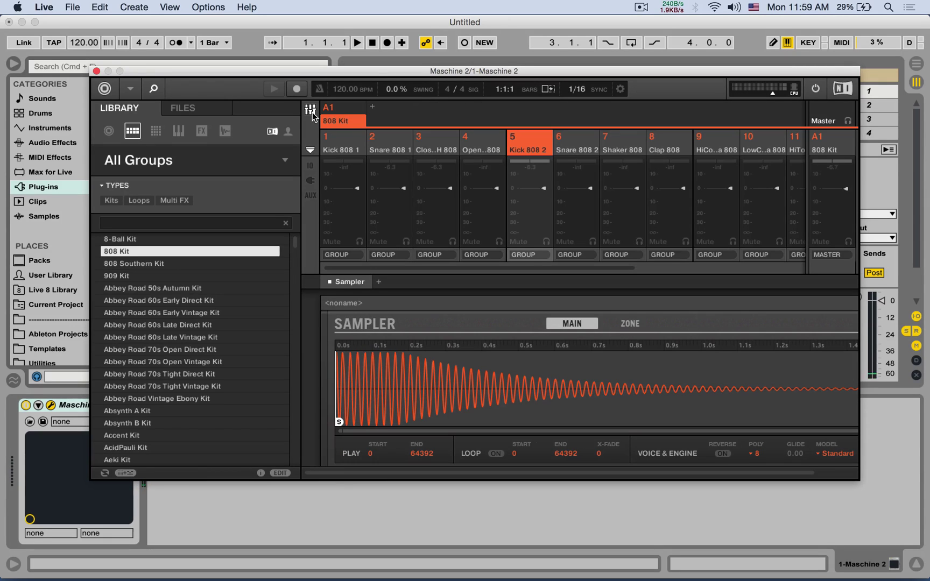
Route sounds 1–5 from GROUP to Ext. 1 through Ext. 5
left_click(352, 256)
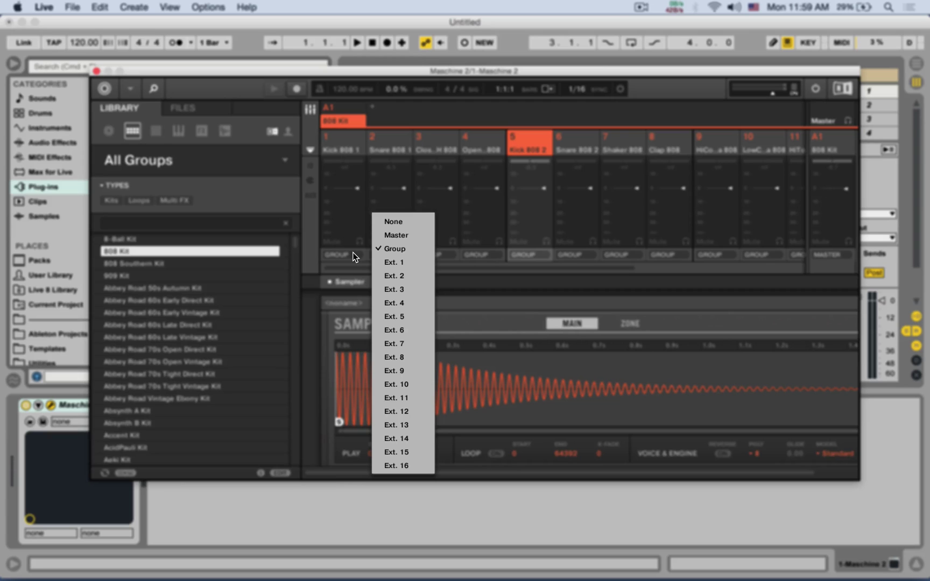
left_click(403, 263)
left_click(433, 275)
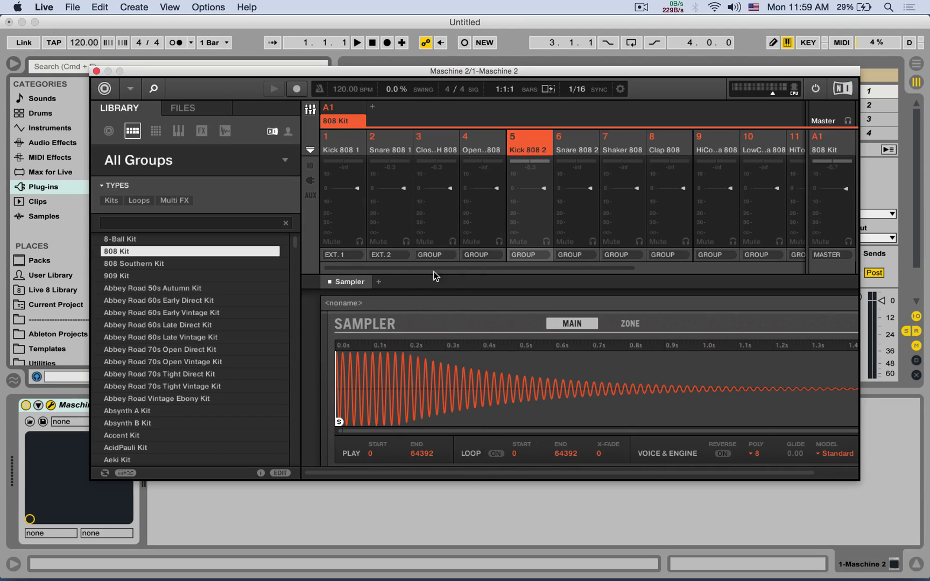
left_click(436, 255)
left_click(494, 290)
left_click(482, 257)
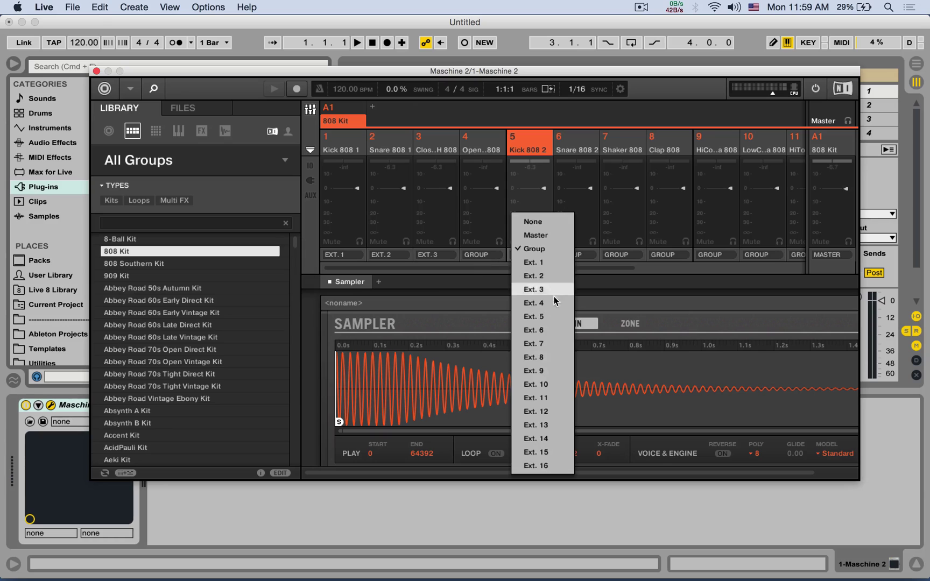
left_click(552, 303)
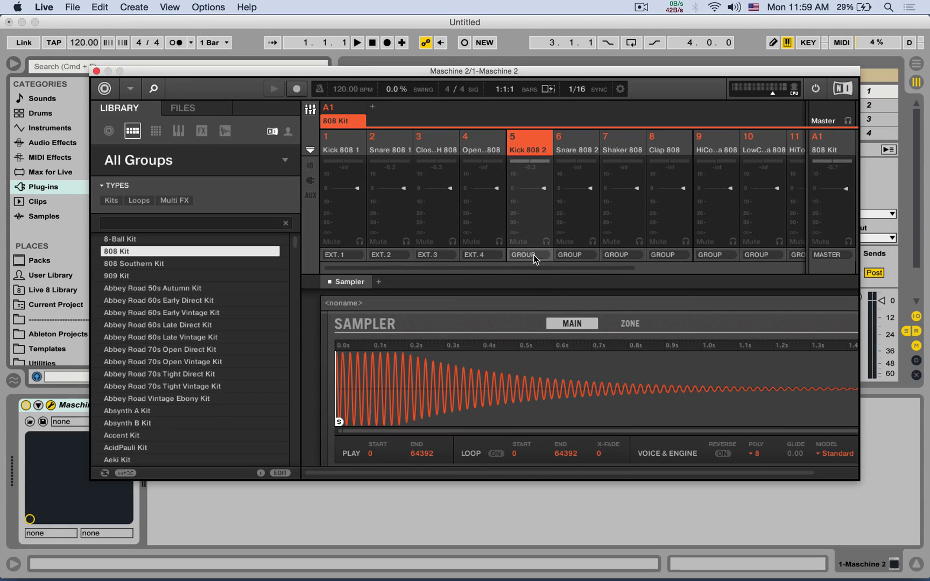
left_click(534, 255)
left_click(595, 317)
mouse_move(610, 269)
left_mouse_down()
mouse_move(768, 270)
mouse_move(506, 257)
left_mouse_up()
Close the Maschine window and delete the 2 MIDI track
left_click(96, 70)
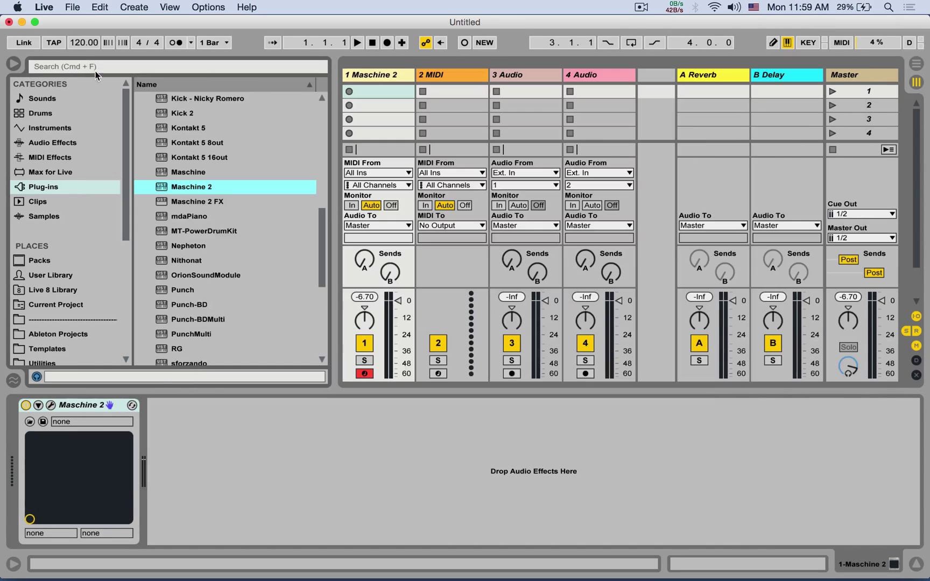
left_click(450, 74)
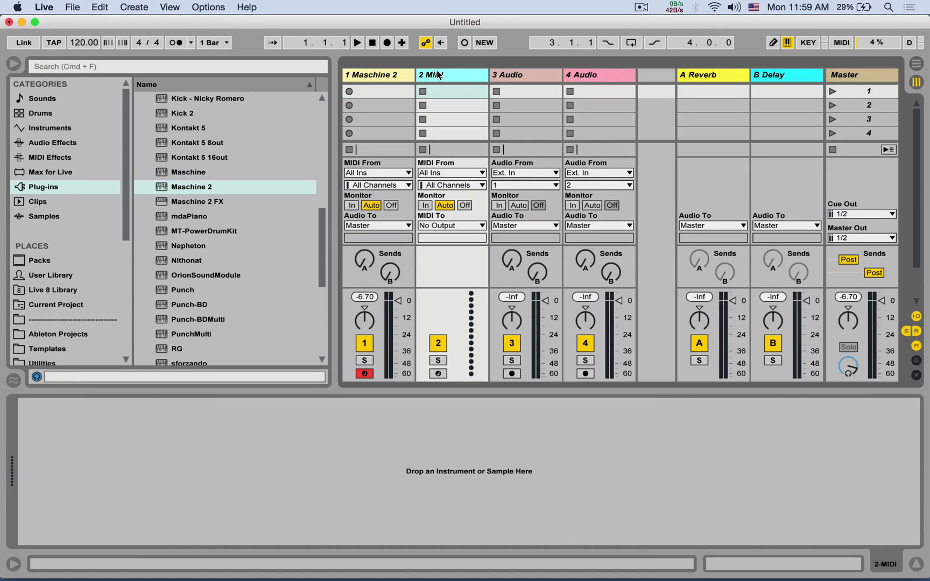
key("Delete")
Add two audio tracks and select 2 Audio through 5 Audio together
key("super+t")
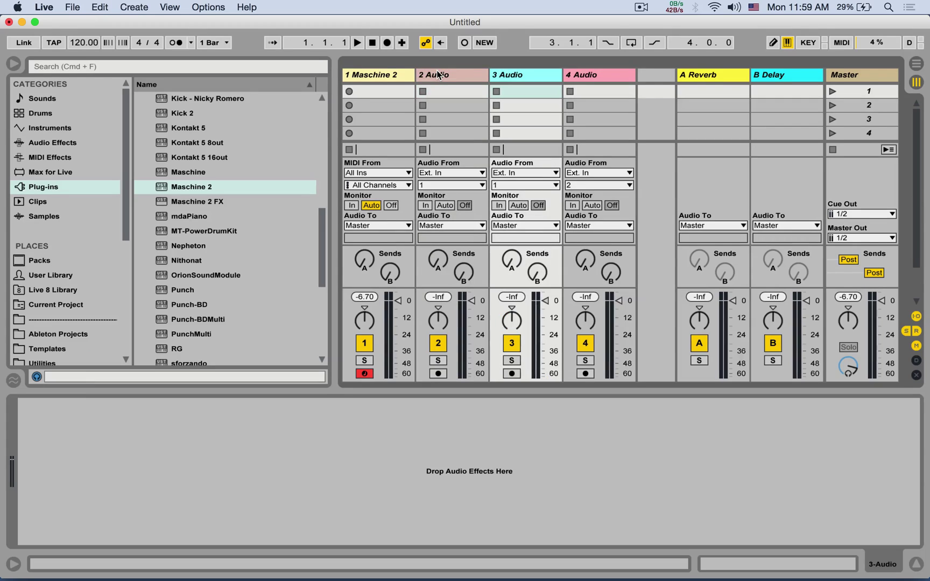
key("super+t")
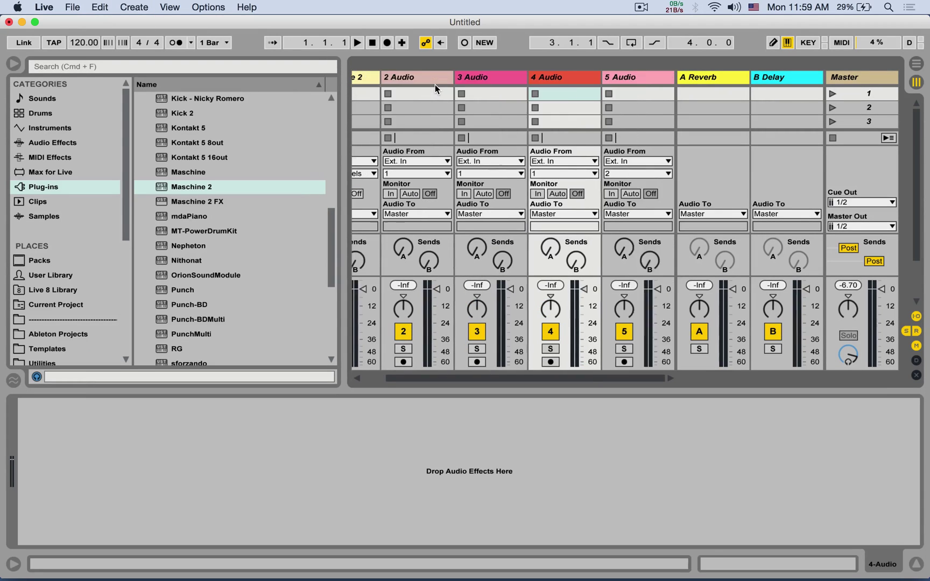
left_click(461, 78)
scroll(462, 75, "right", 3)
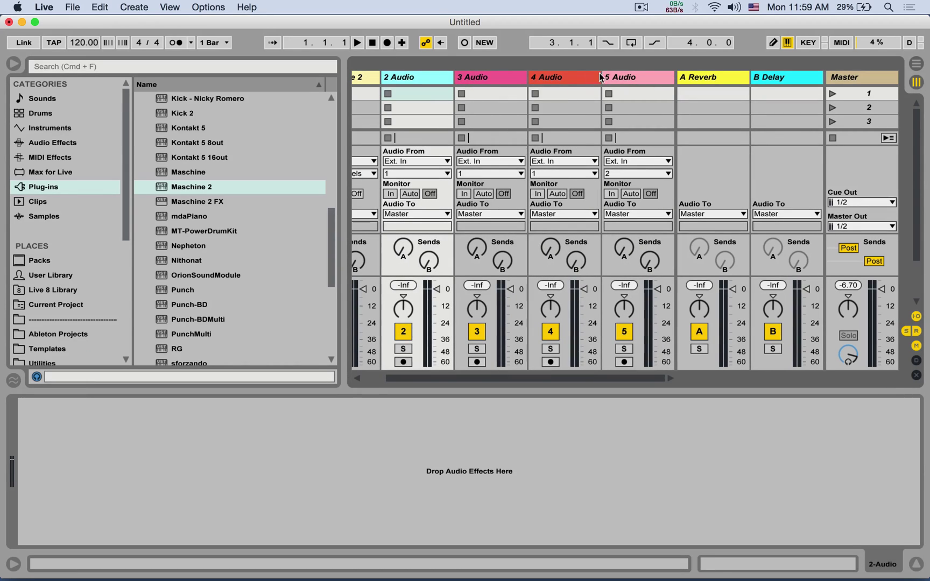
left_click(626, 77, "shift")
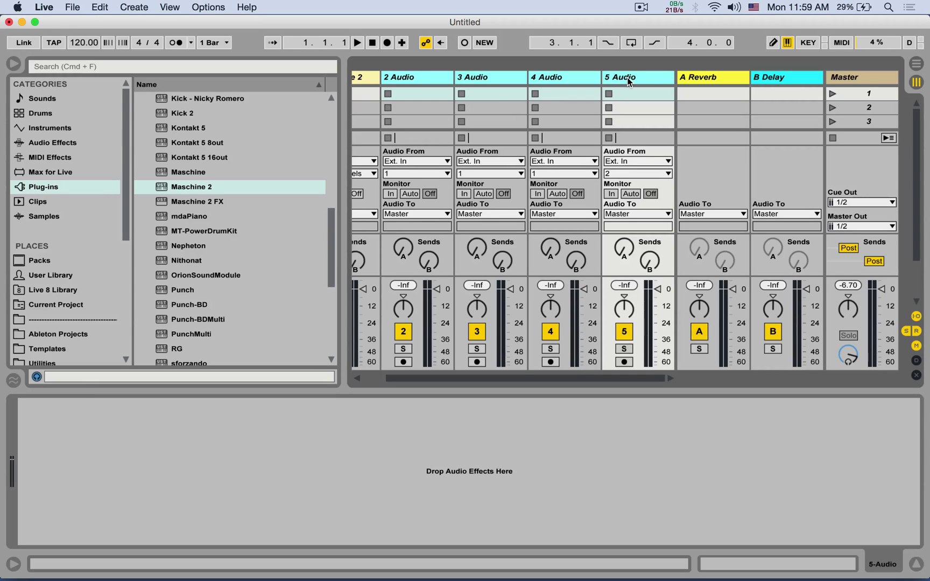
Set all four audio tracks' input to 1-Maschine 2 with Monitor set to In
left_click(433, 160)
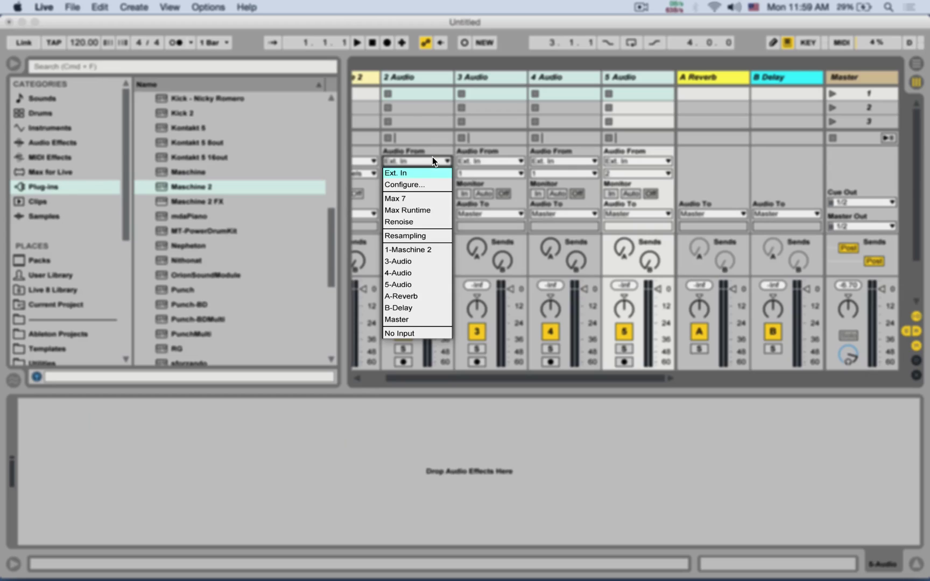
left_click(435, 251)
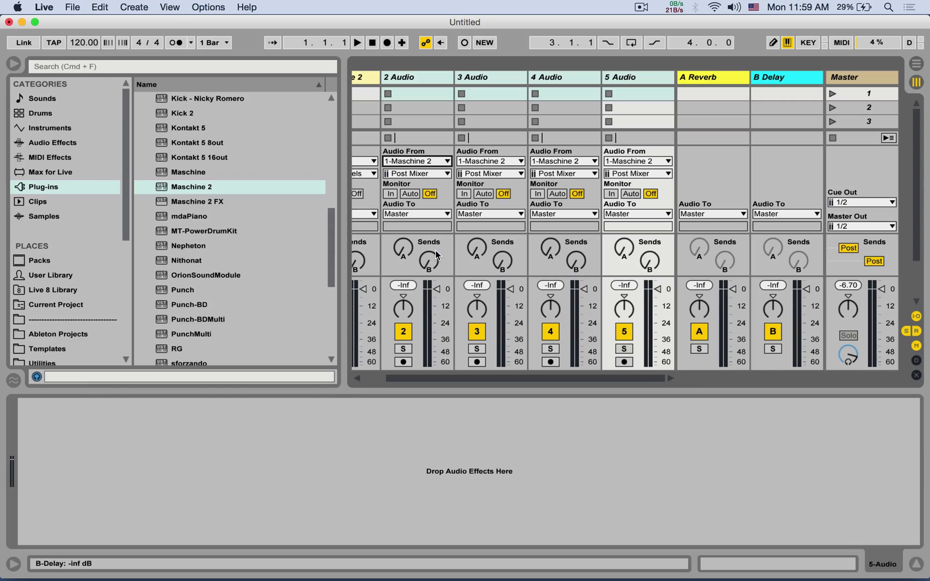
left_click(389, 193)
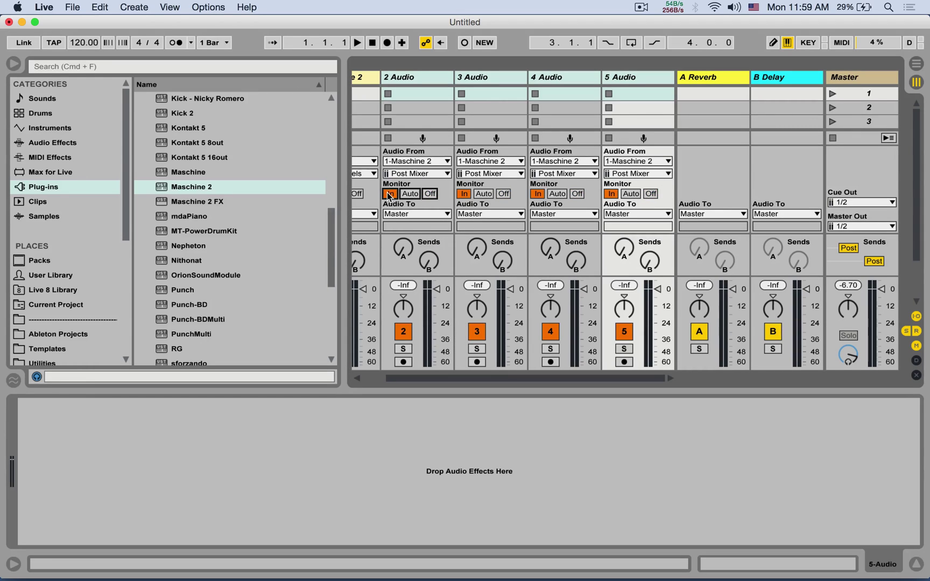
Assign Maschine Out 2, 3, 4 and 5 to audio tracks 2–5 respectively
left_click(413, 82)
left_click(426, 174)
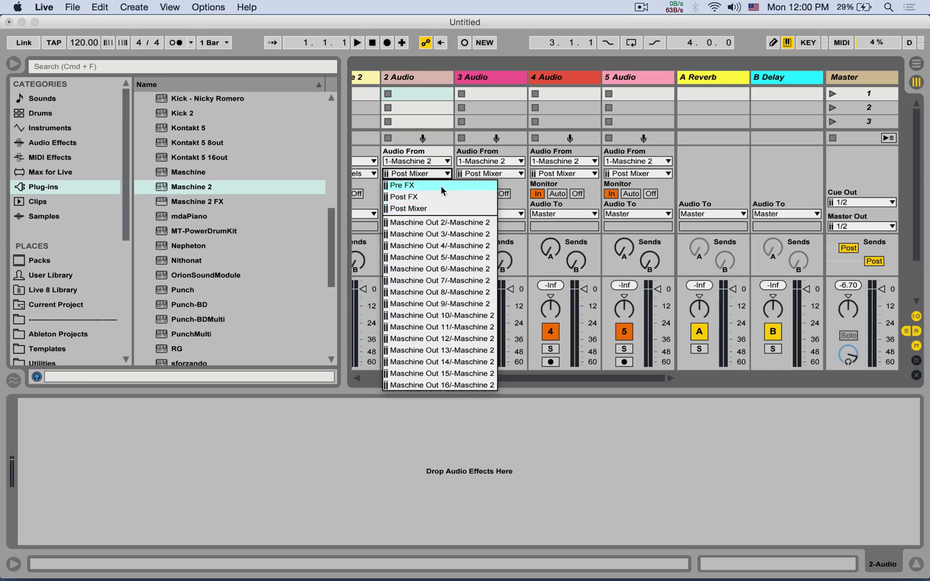
left_click(457, 223)
left_click(481, 80)
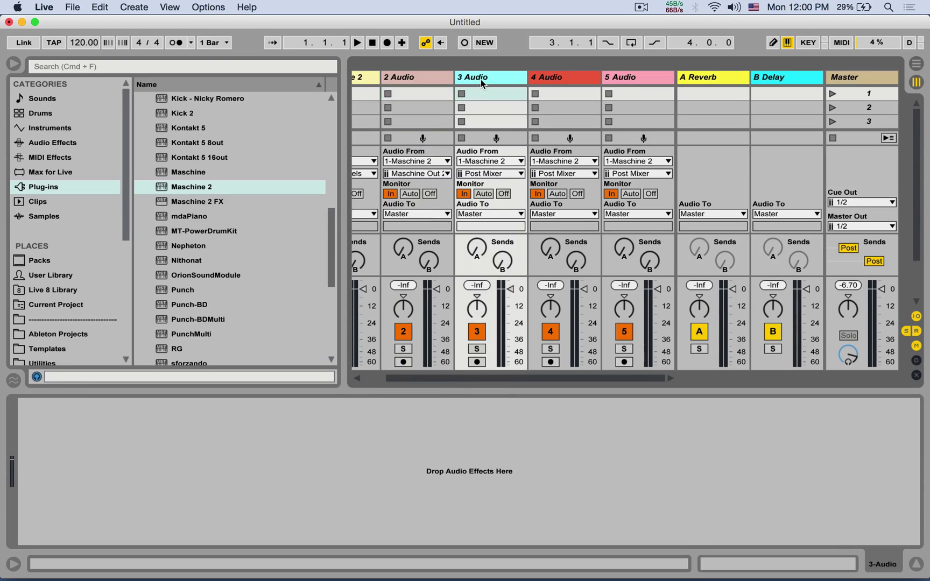
left_click(500, 174)
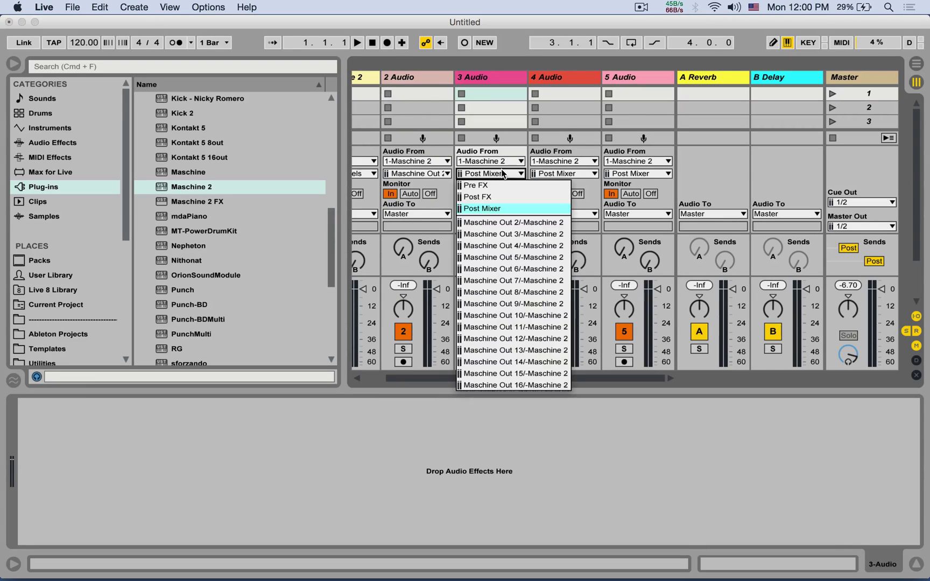
left_click(540, 233)
left_click(562, 81)
left_click(564, 174)
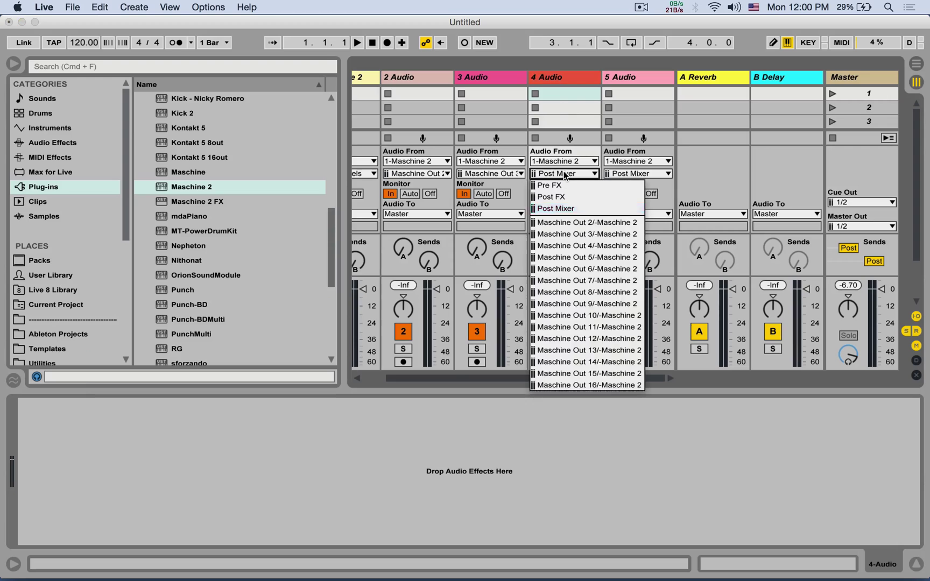
left_click(587, 246)
left_click(622, 80)
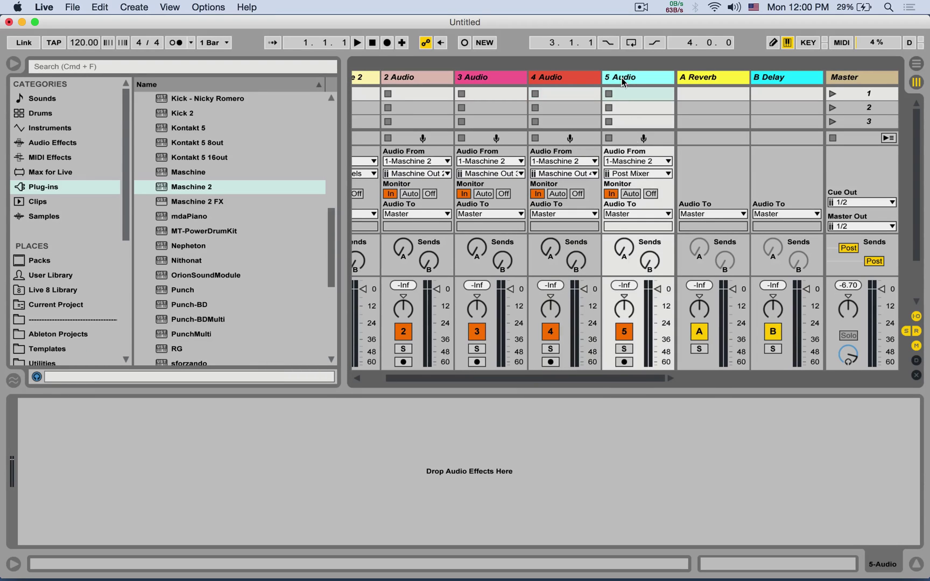
left_click(641, 174)
left_click(625, 257)
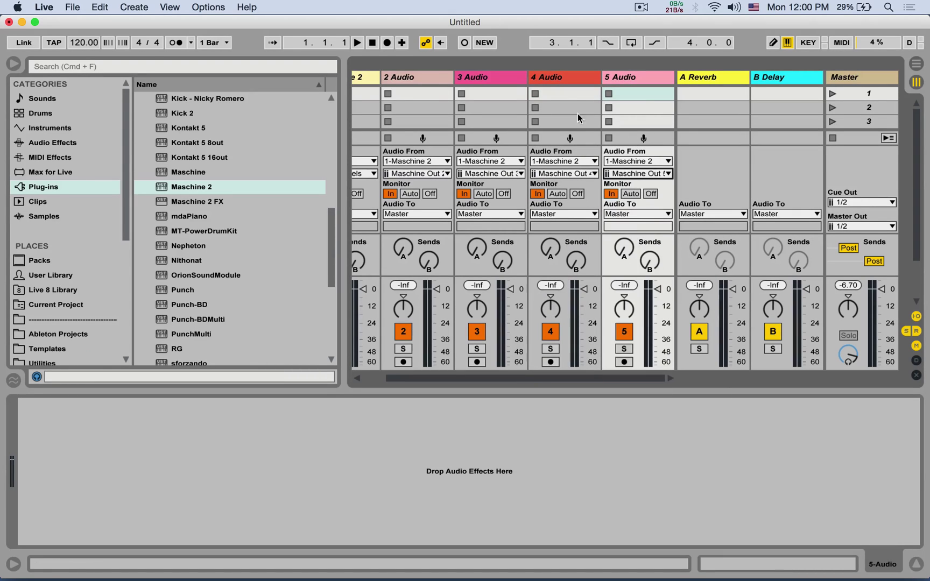
scroll(568, 99, "left", 5)
left_click(14, 64)
left_click(58, 78)
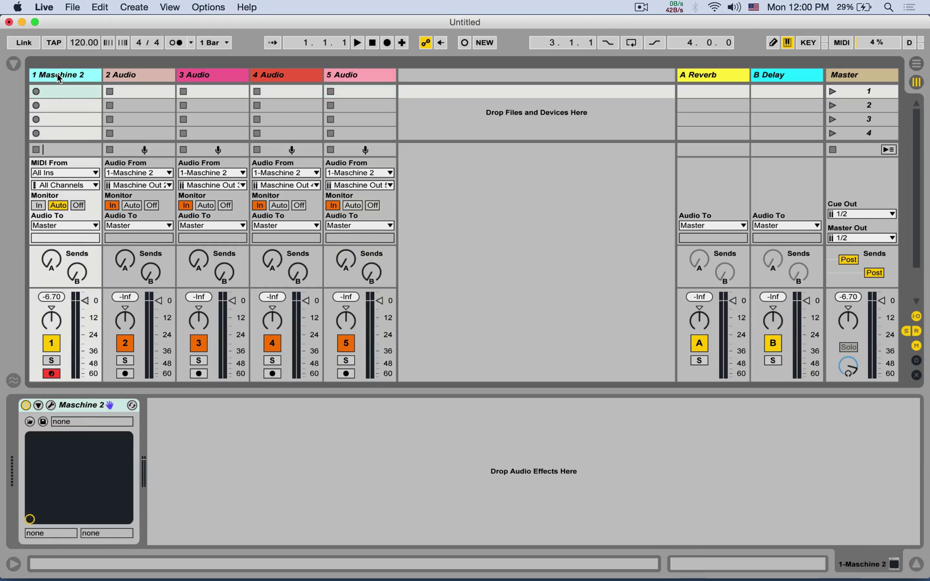
left_click(51, 405)
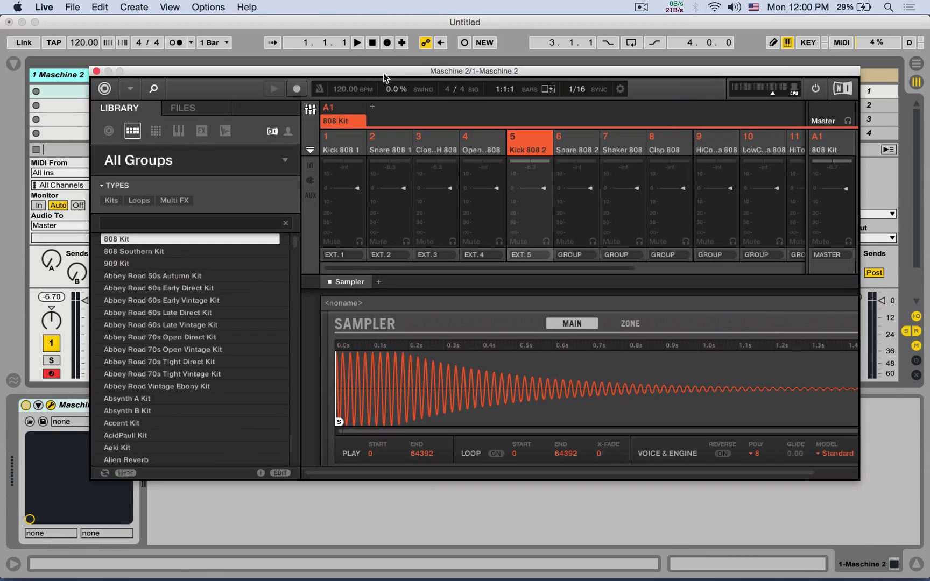
left_click_drag(384, 74, 608, 211)
left_click(537, 248)
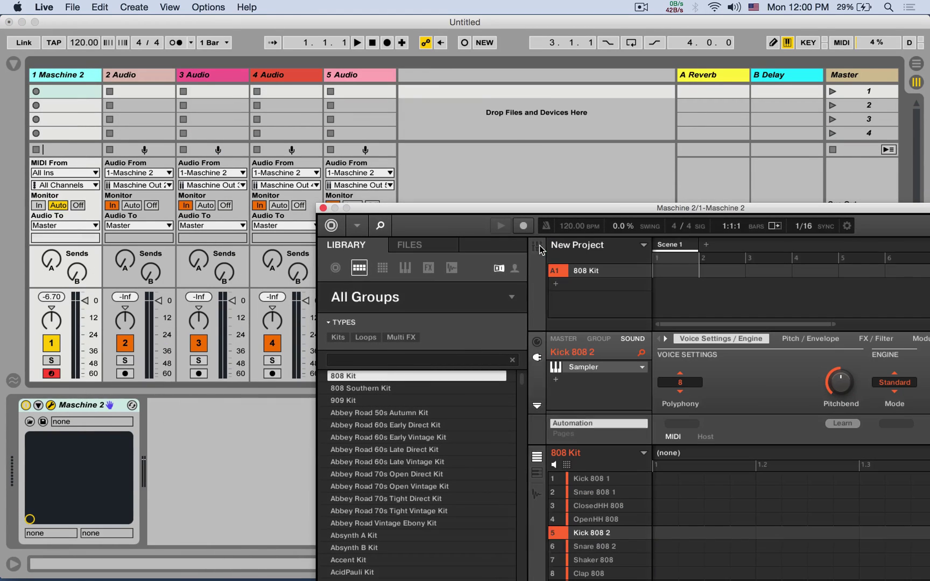
left_click(592, 479)
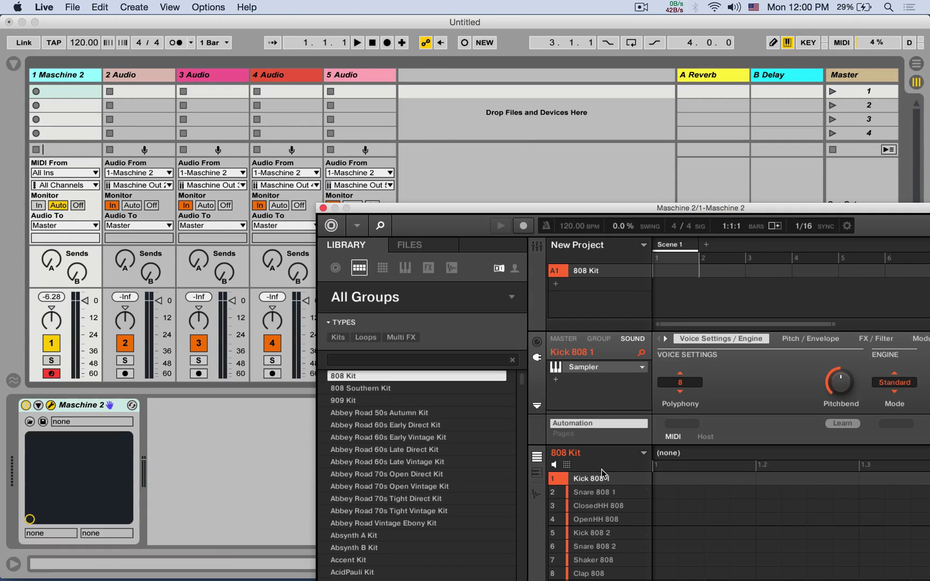
left_click(537, 248)
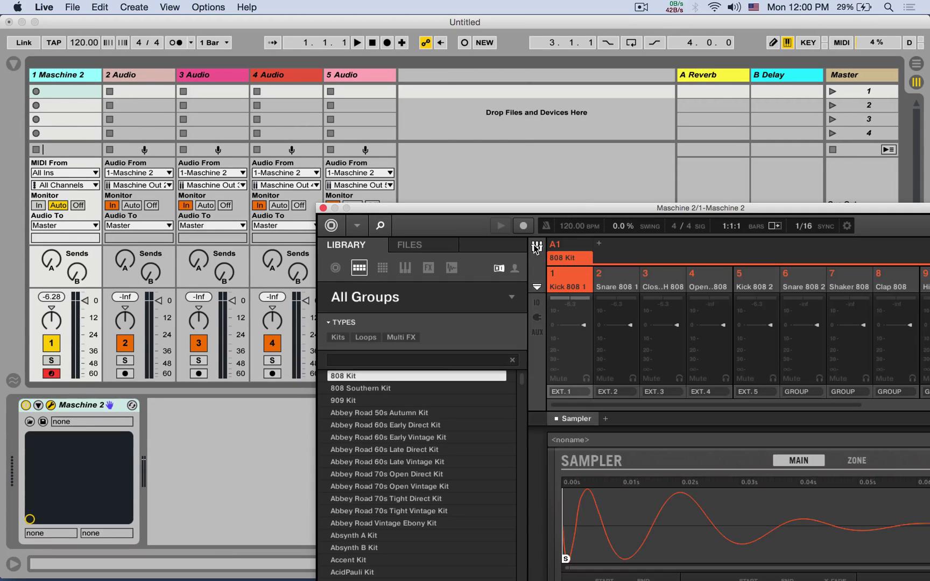
left_click(578, 388)
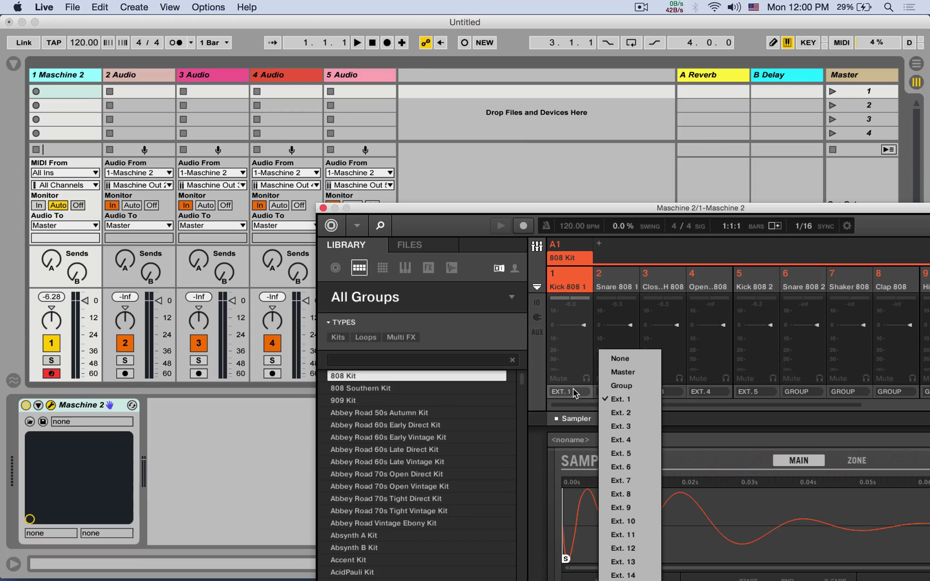
left_click(545, 393)
left_click(538, 249)
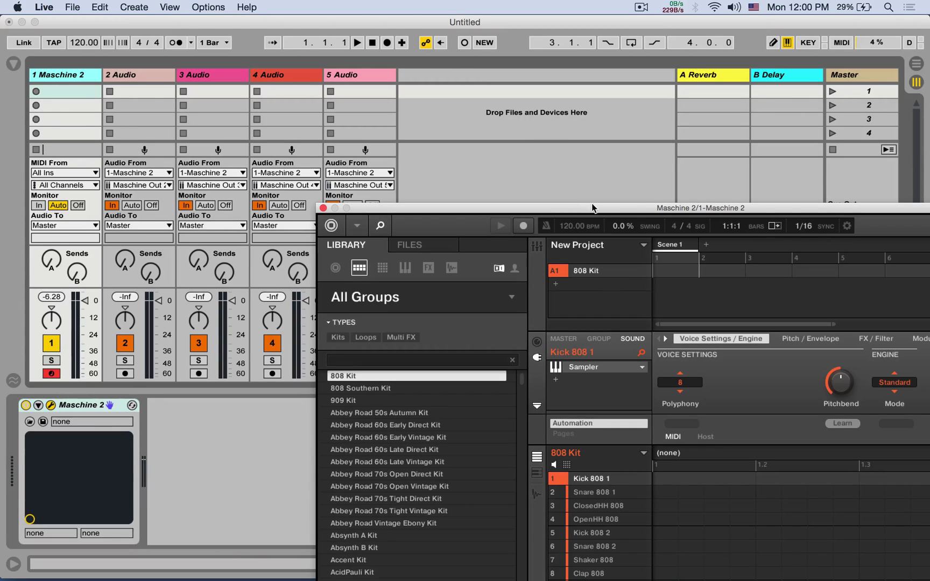
left_click_drag(591, 203, 592, 116)
left_click(590, 402)
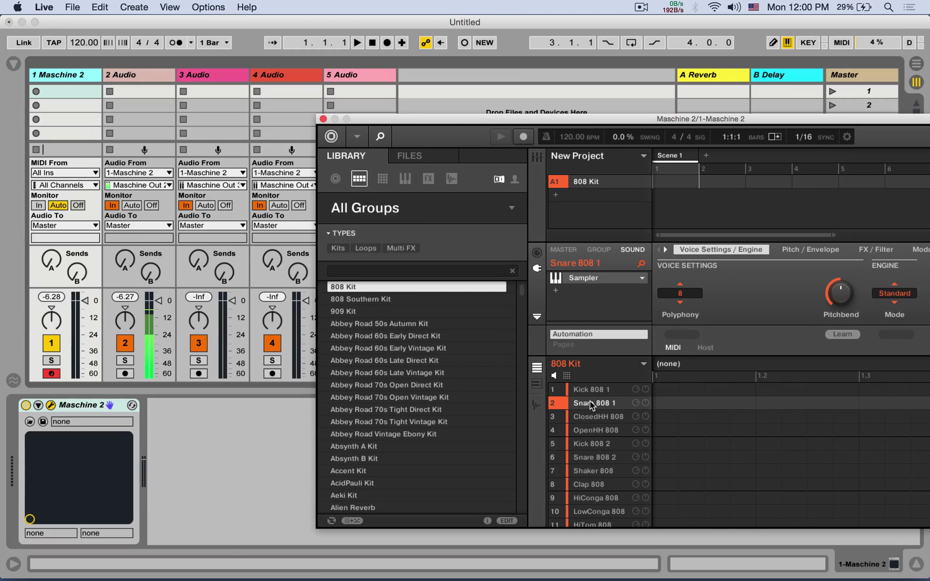
left_click(591, 415)
double_click(593, 431)
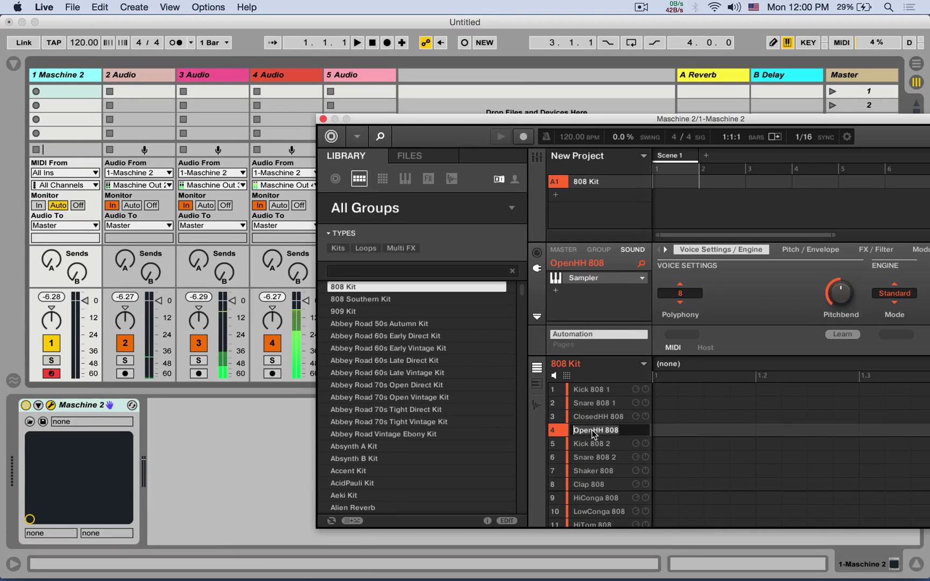
double_click(591, 442)
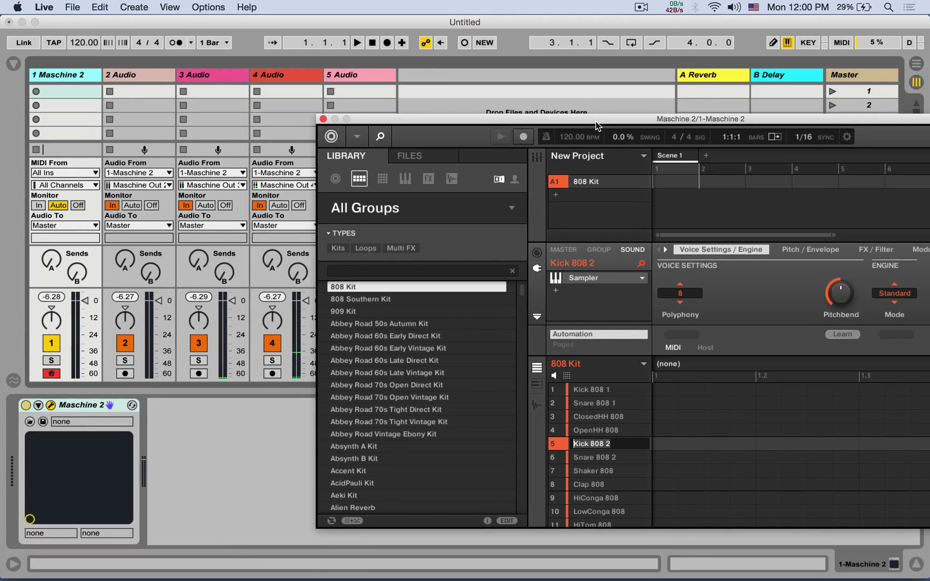
Add empty Group B1, then show the 808 Kit group's mixer and its right-click options
left_click_drag(595, 121, 406, 80)
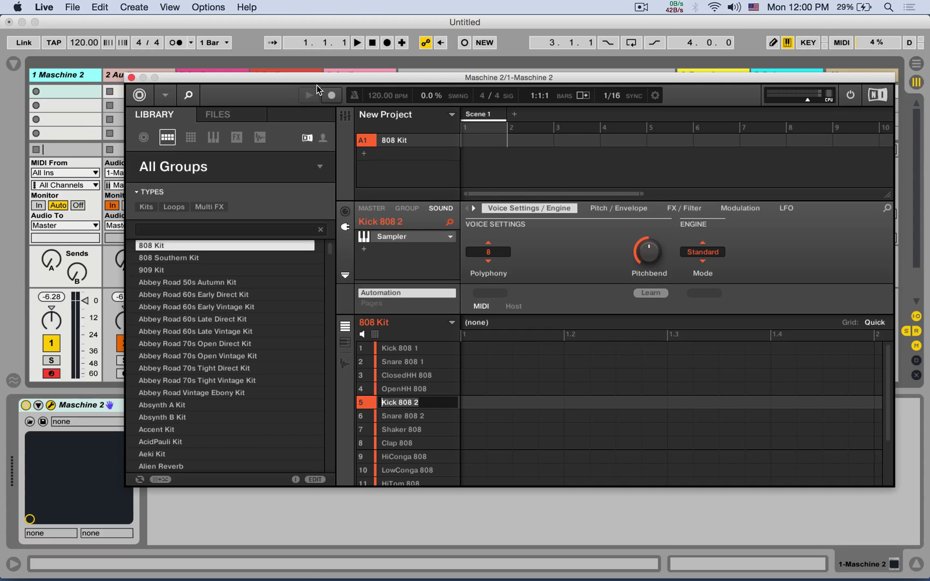
left_click(405, 156)
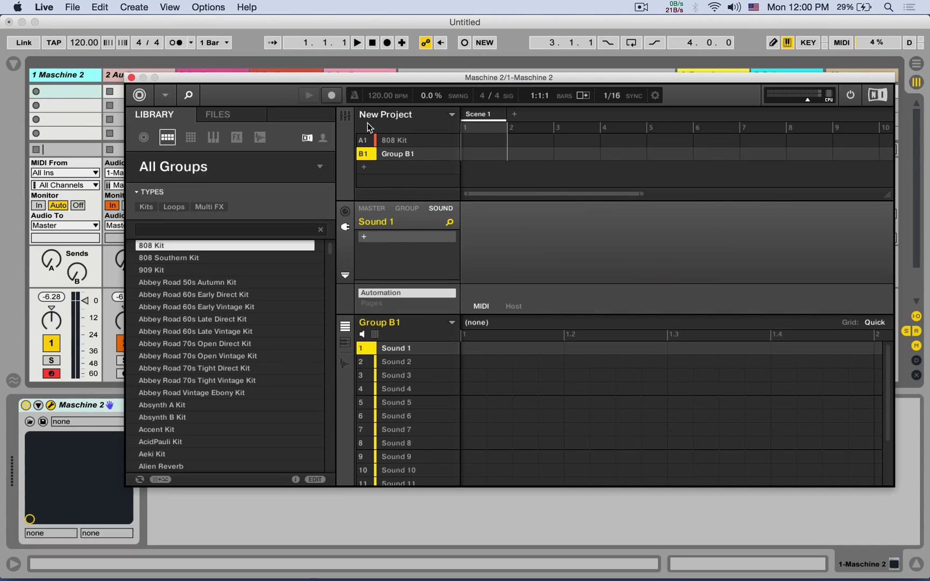
left_click(374, 139)
left_click(344, 115)
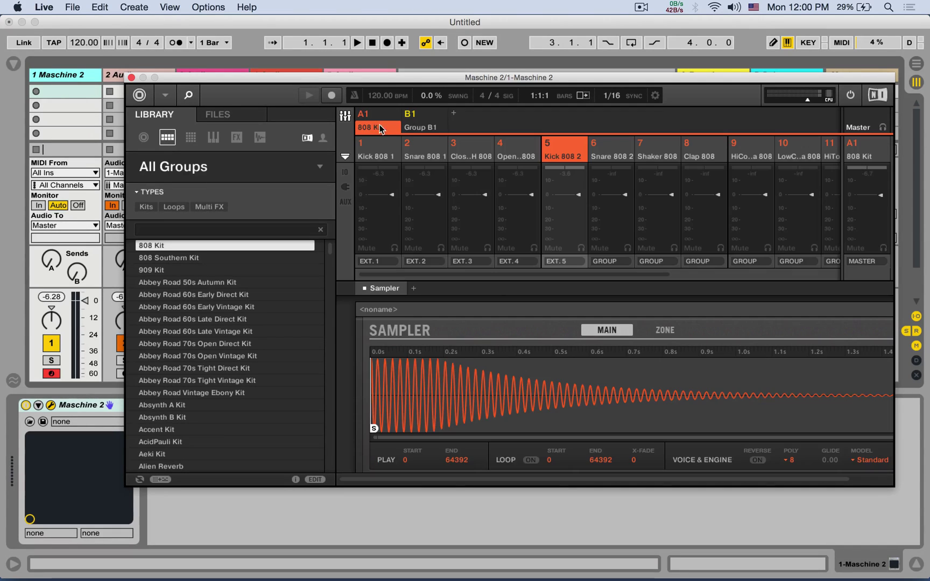
right_click(379, 129)
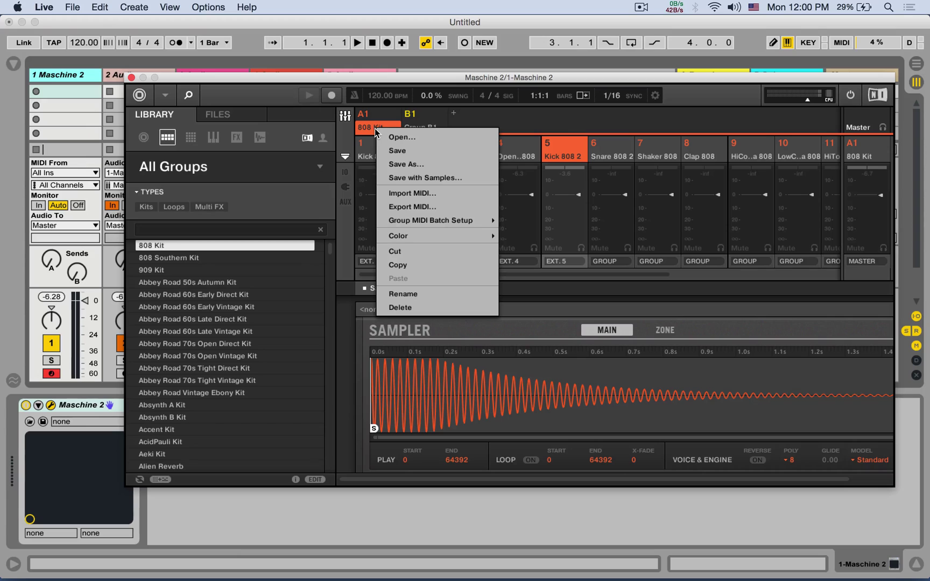
Swap group A1 to the 909 Kit and choose Open… from its group menu
left_click(549, 134)
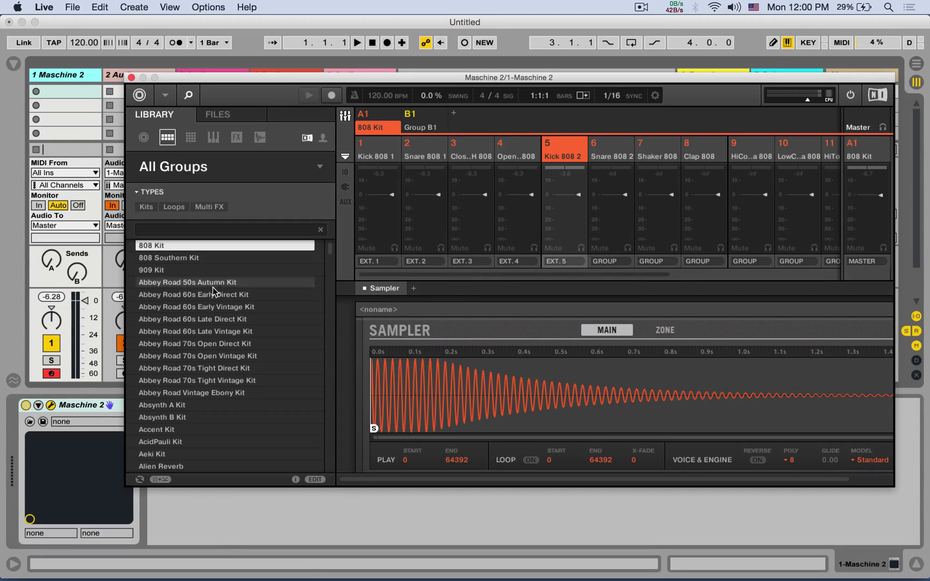
left_click(163, 270)
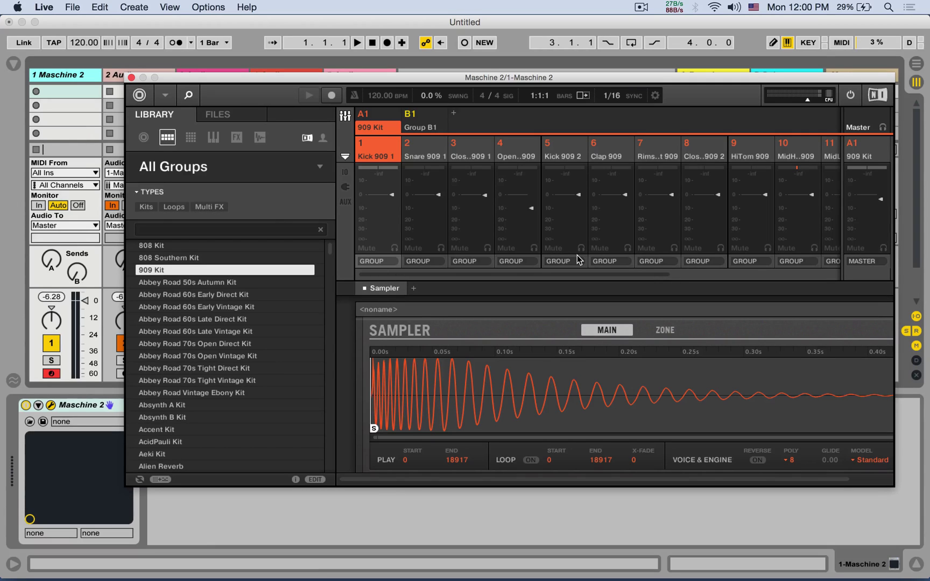
right_click(378, 128)
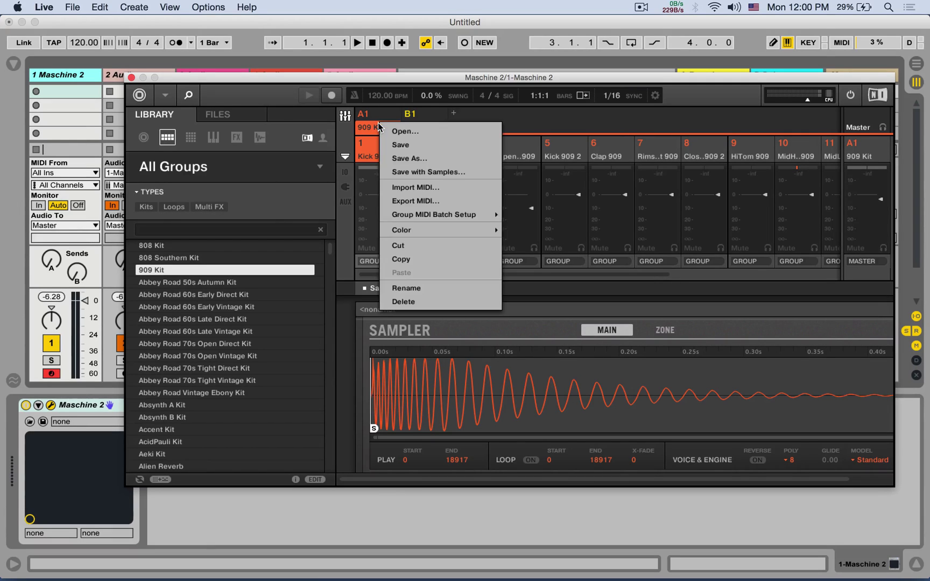
left_click(428, 134)
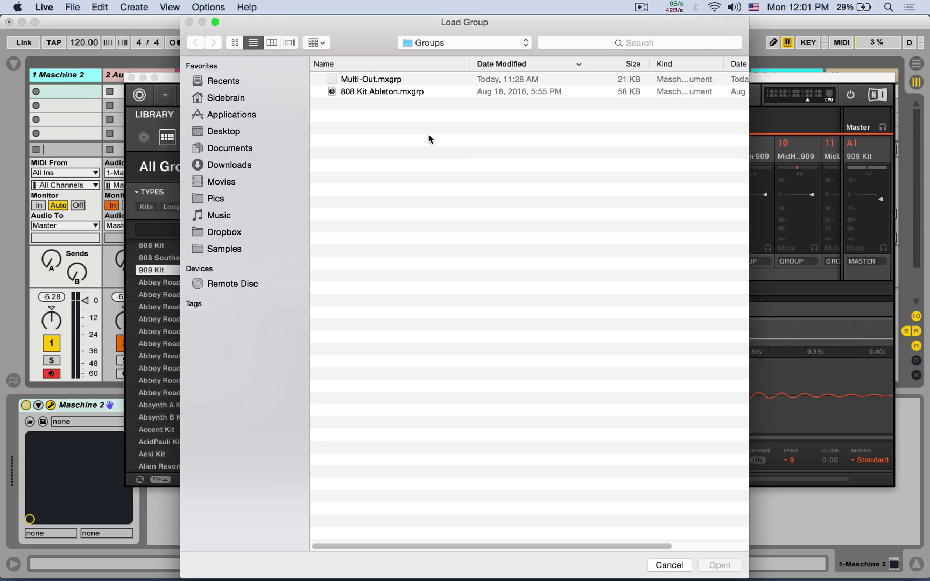
Load Multi-Out.mxgrp, then put the Bipolar Kit in Group A1 and view its mixer
double_click(368, 82)
left_click_drag(441, 79, 388, 57)
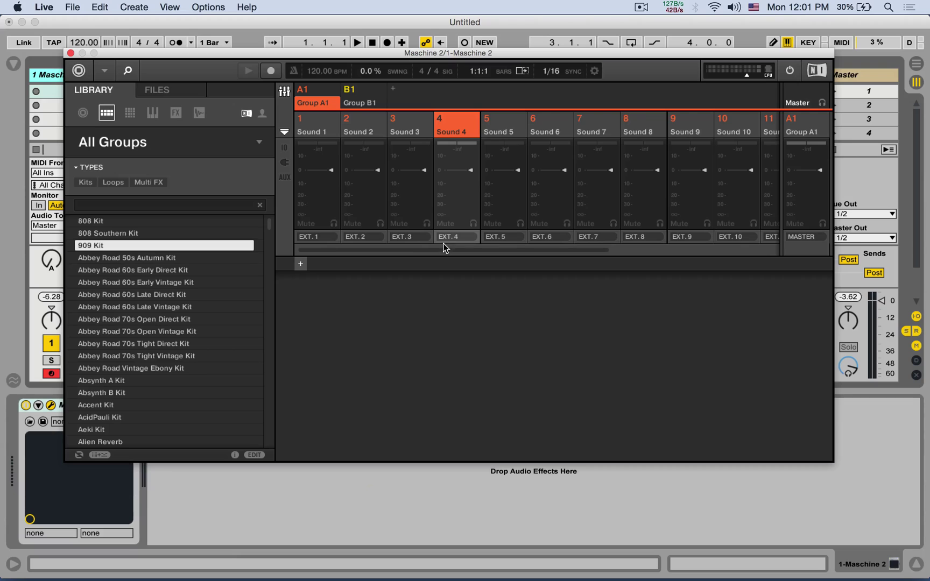
left_click(283, 90)
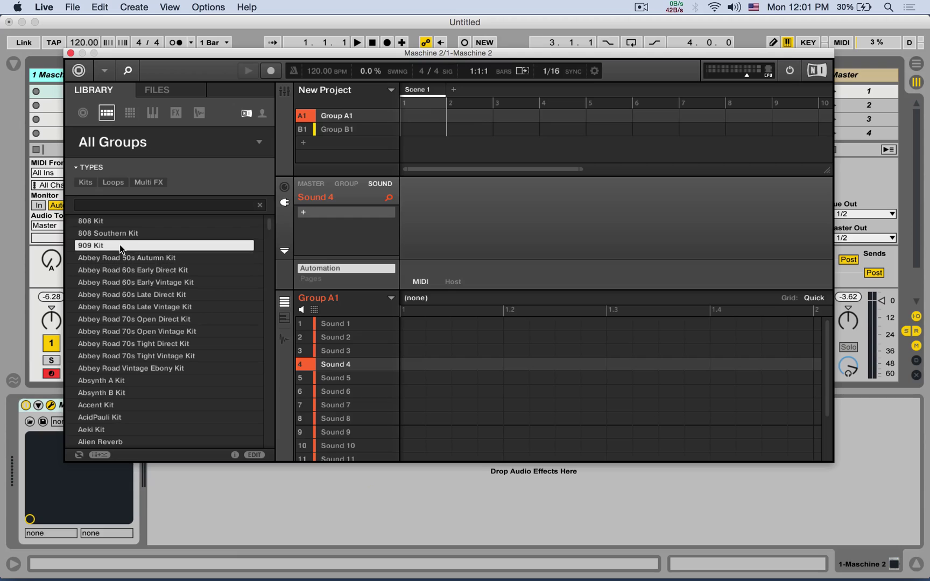
scroll(141, 283, "down", 5)
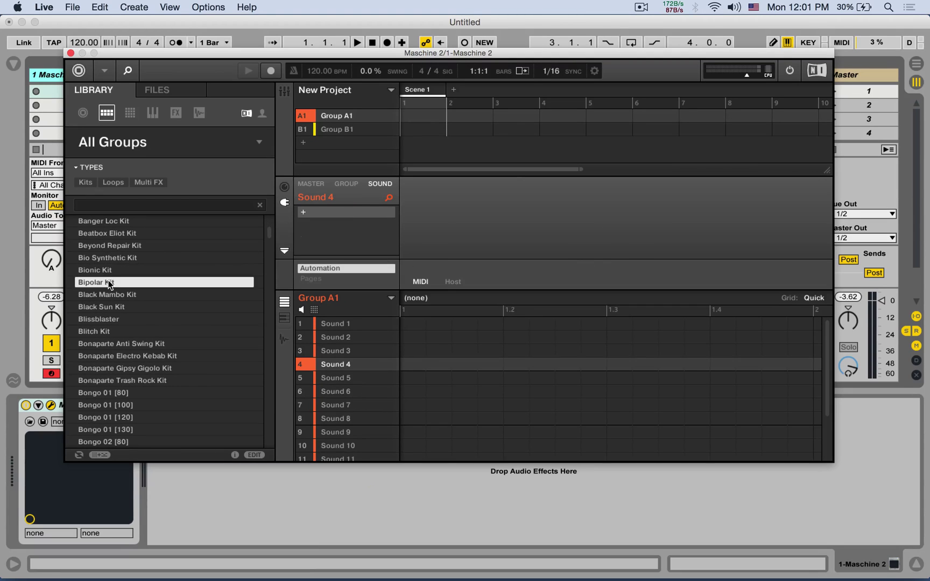
left_click(109, 285)
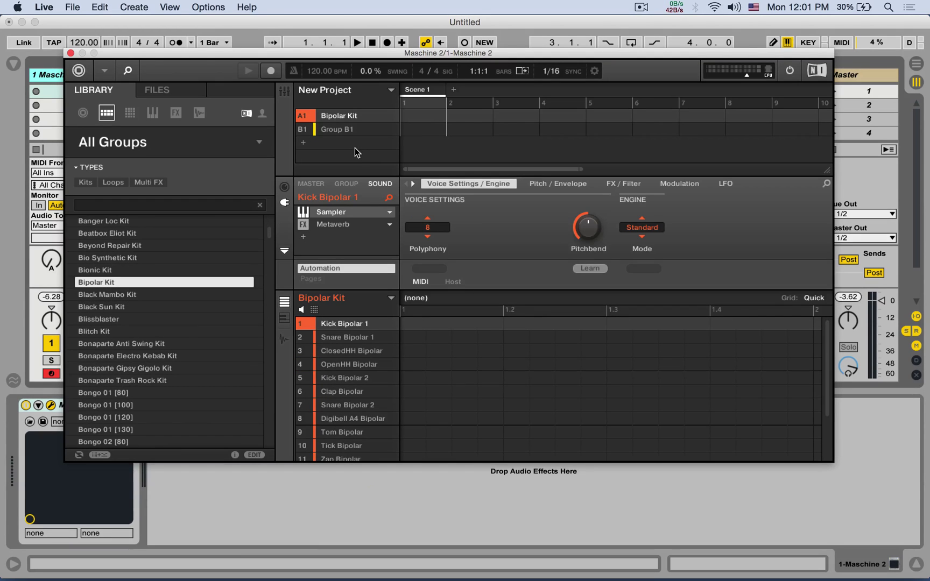
left_click(284, 91)
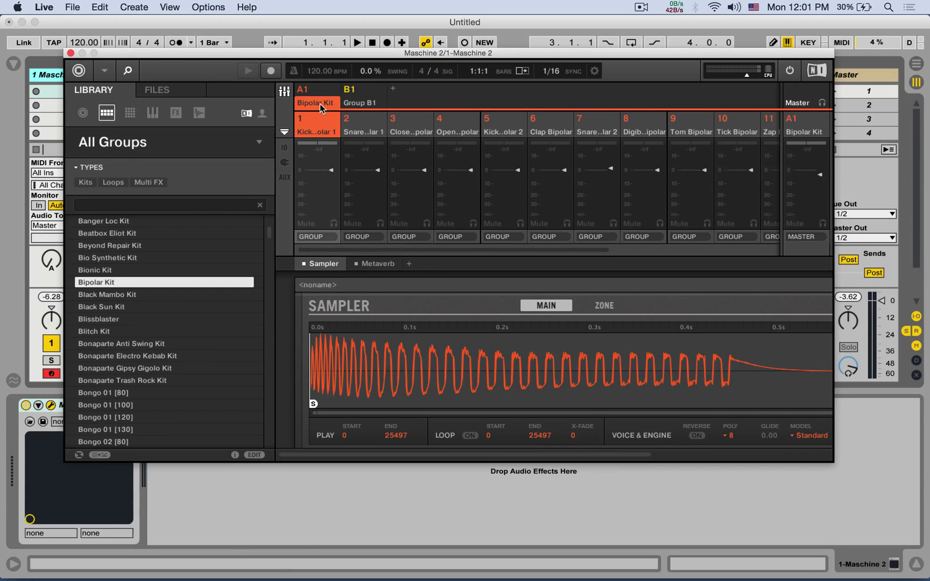
left_click_drag(168, 55, 270, 55)
Open the Maschine Multi-Out.als template from Templates, discarding the untitled set's changes
left_click(172, 53)
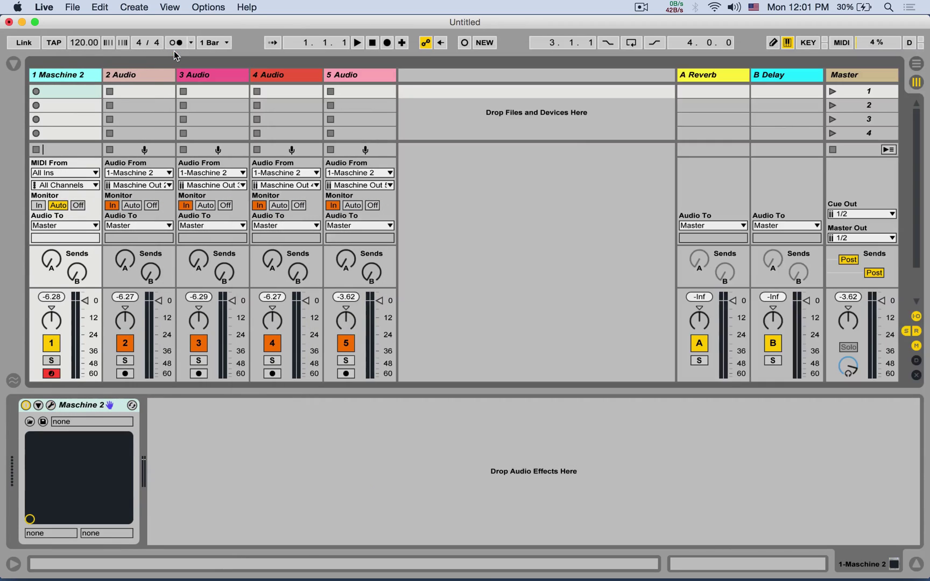
left_click(15, 63)
scroll(99, 245, "down", 5)
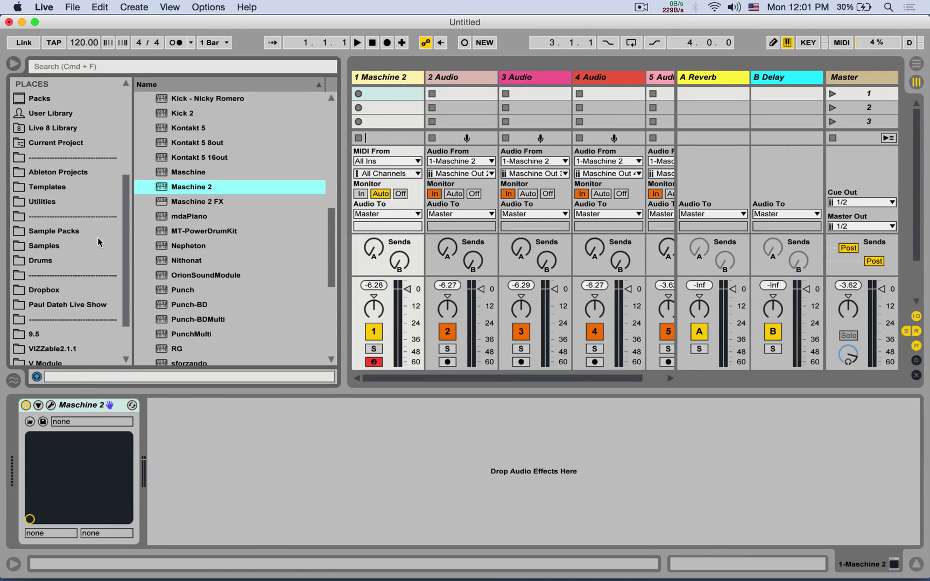
left_click(60, 188)
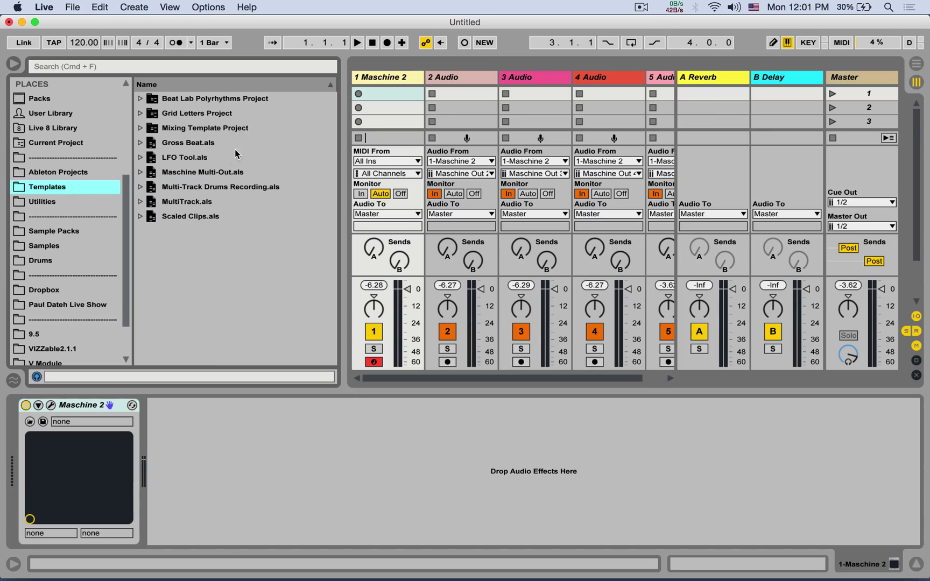
double_click(209, 172)
left_click(369, 317)
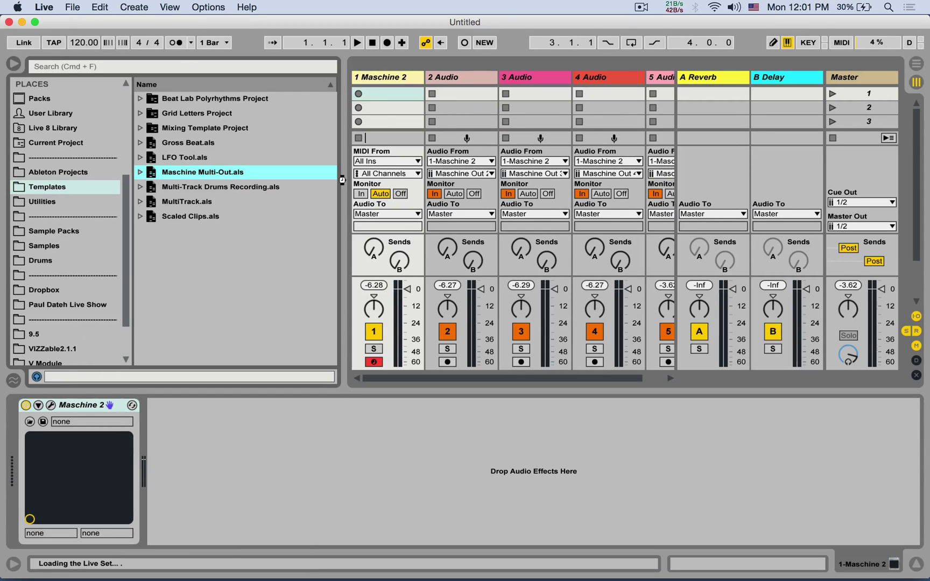
left_click_drag(341, 179, 247, 181)
Unfold the Maschine group, inspect the 1 (Main) track's Maschine plug-in, then close it
left_click(311, 78)
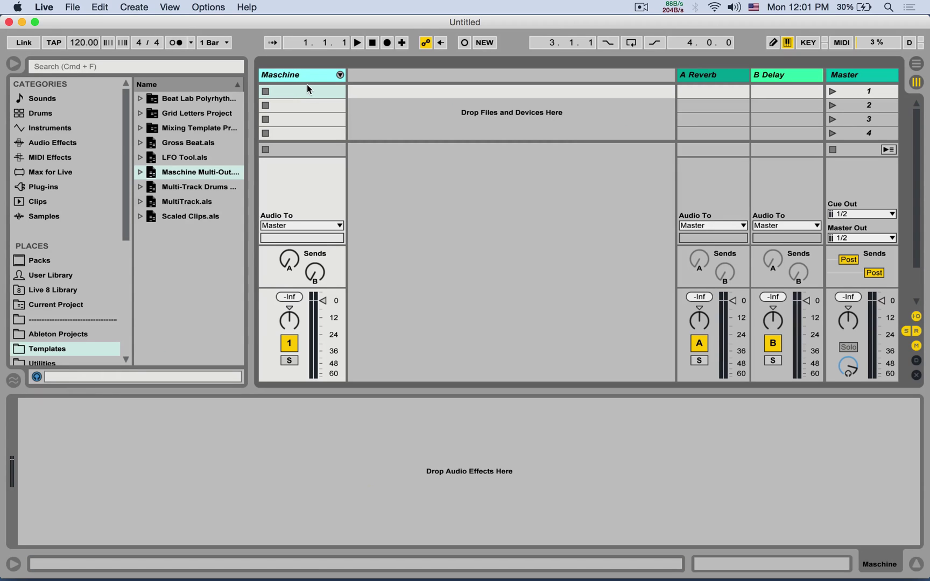
left_click(340, 74)
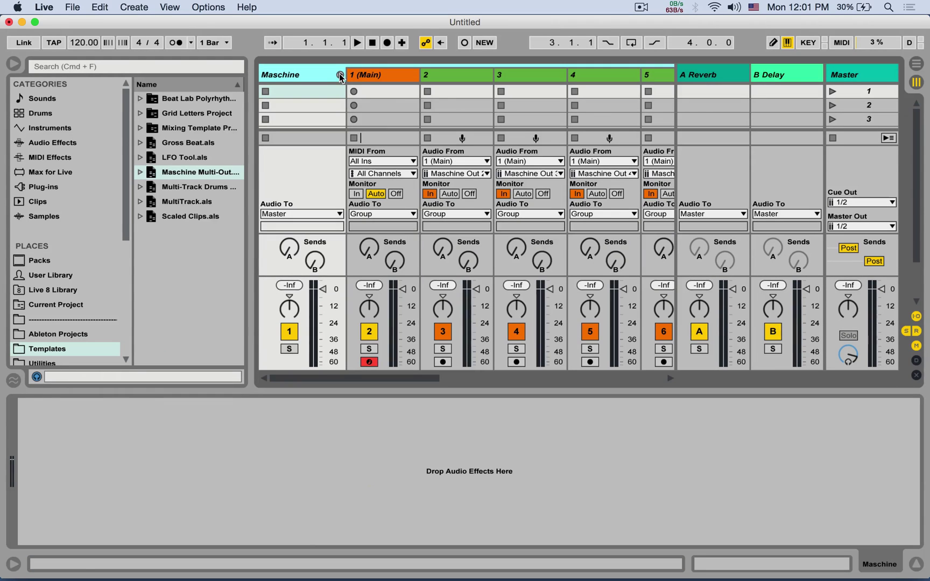
left_click(377, 73)
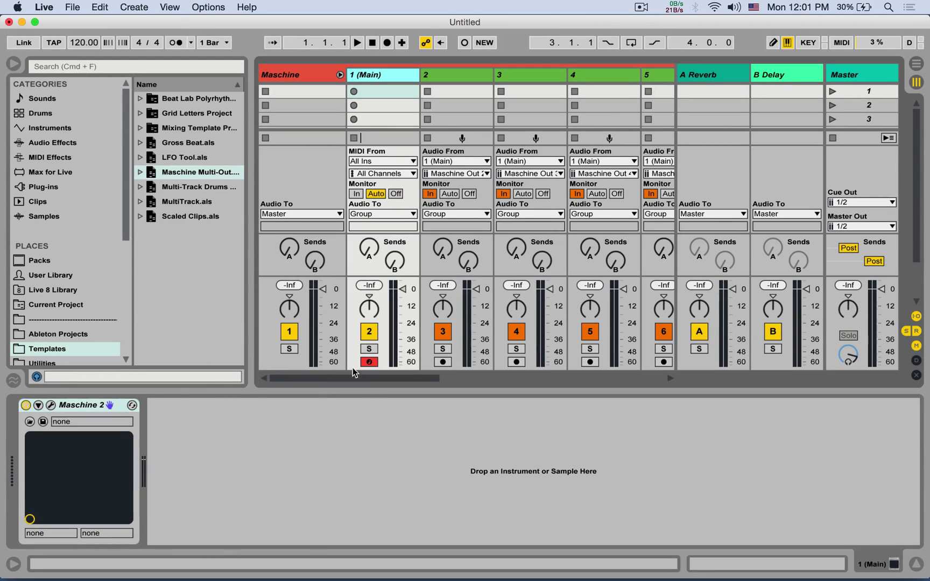
left_click(444, 76)
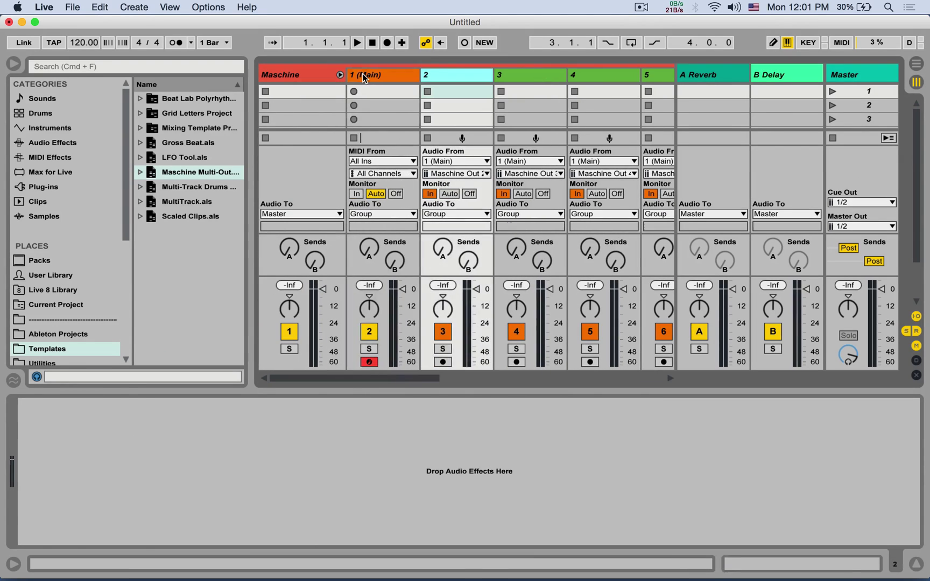
left_click(366, 78)
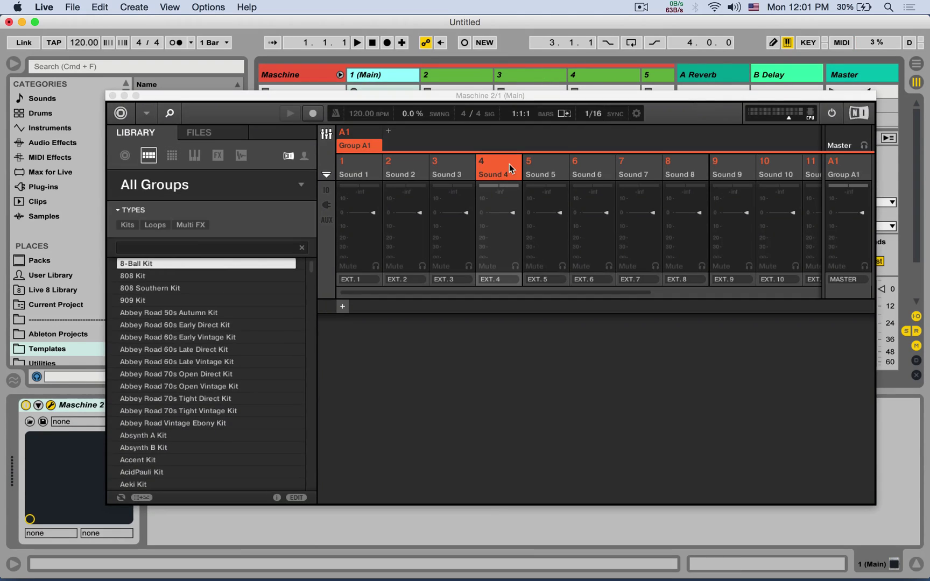
left_click_drag(477, 95, 480, 45)
left_click(328, 84)
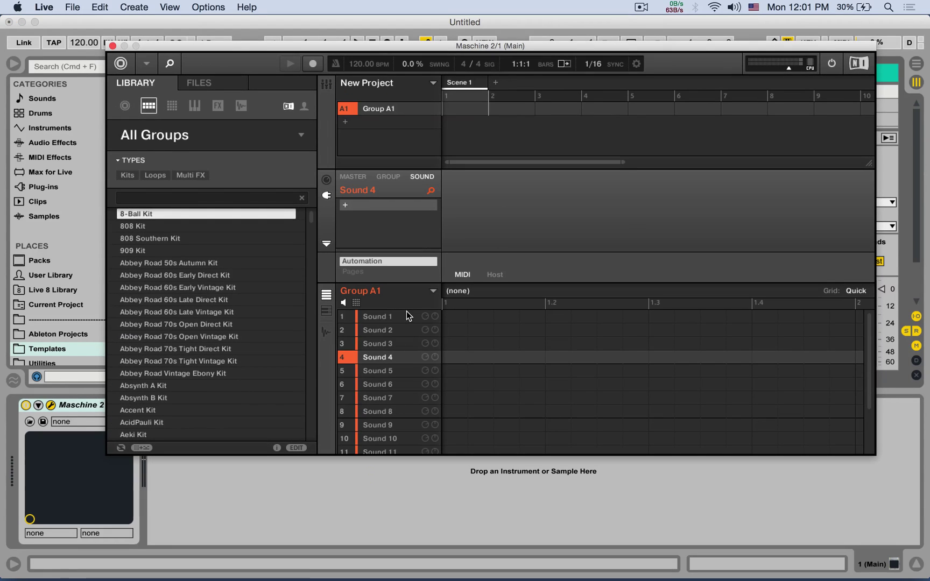
left_click(113, 46)
Step through audio tracks 2–4, widen the browser, and list Plug-ins with Maschine selected
left_click(436, 73)
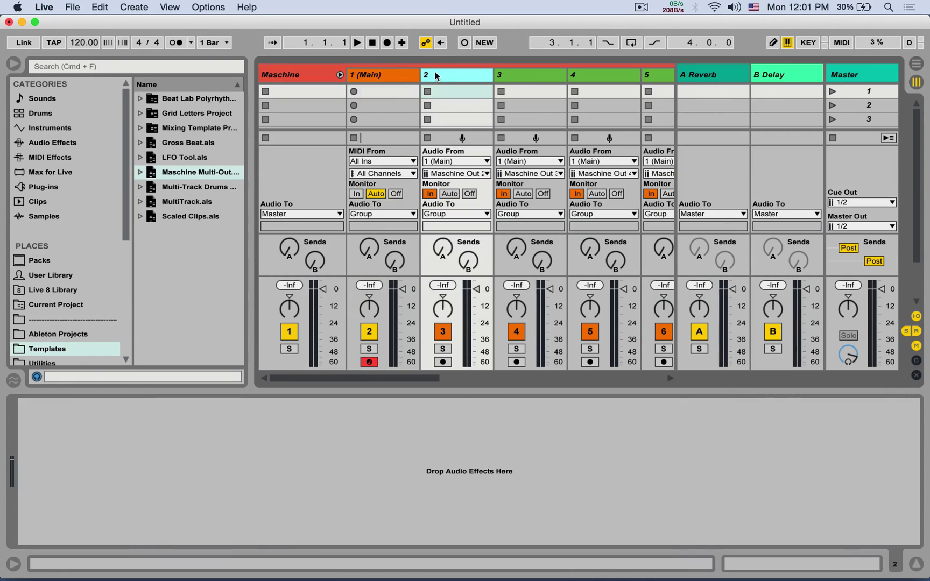
left_click(523, 76)
left_click(603, 75)
left_click(85, 142)
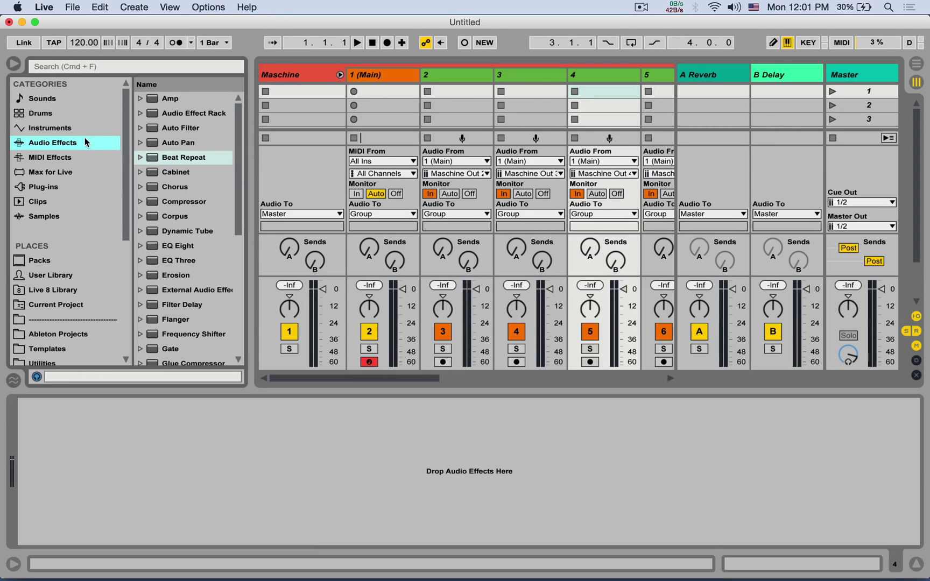
left_click_drag(251, 149, 298, 148)
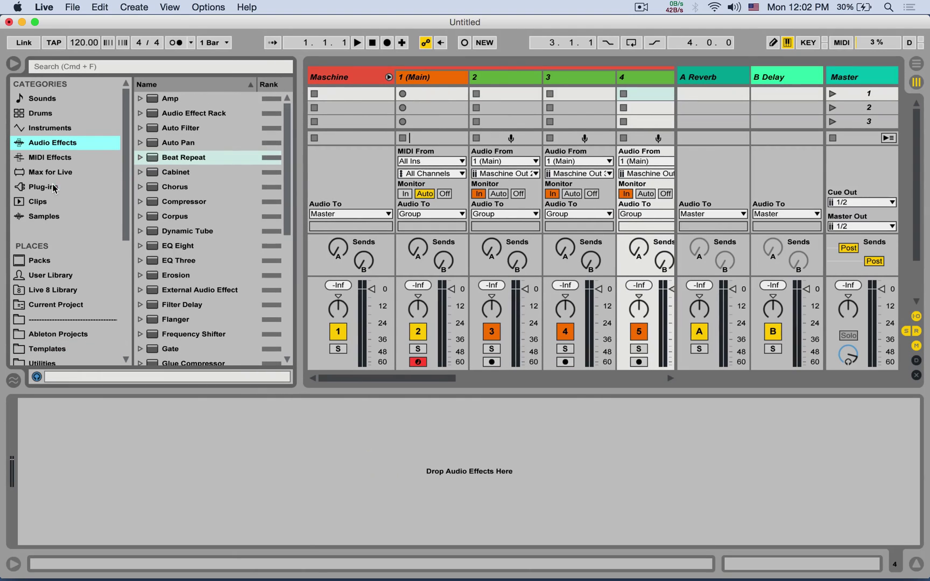
left_click(53, 187)
left_click(375, 77)
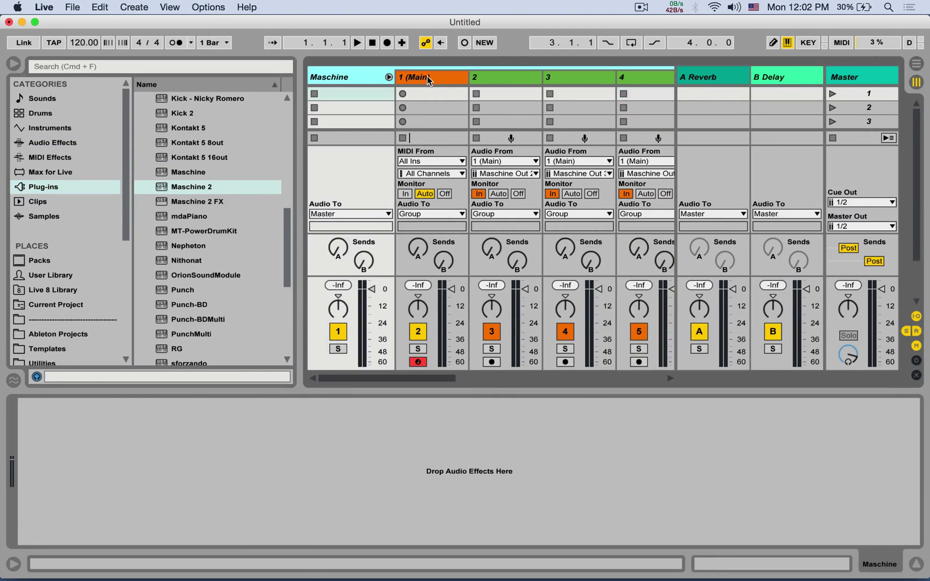
Start a new unsaved set with Maschine 2 and the 808 Kit, showing its mixer
key("super+n")
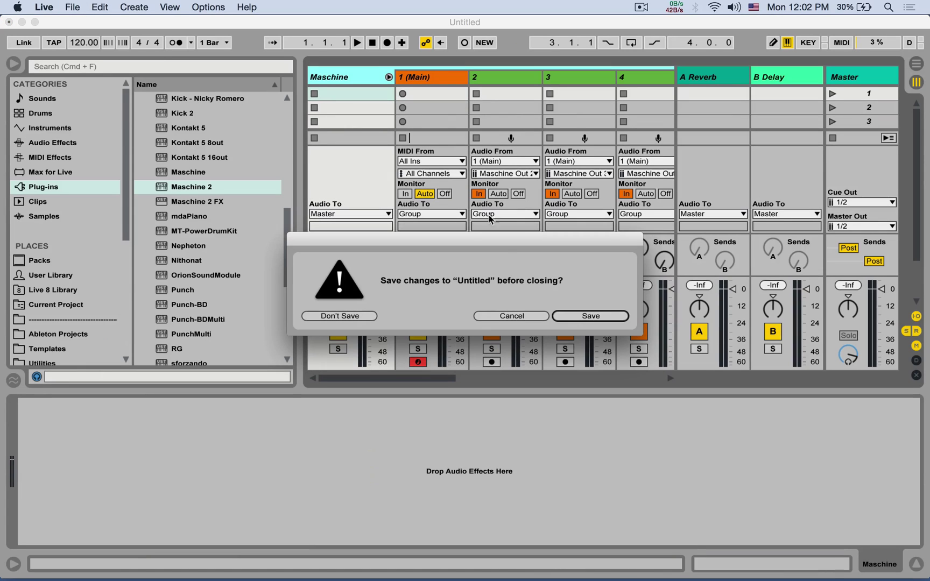
left_click(339, 315)
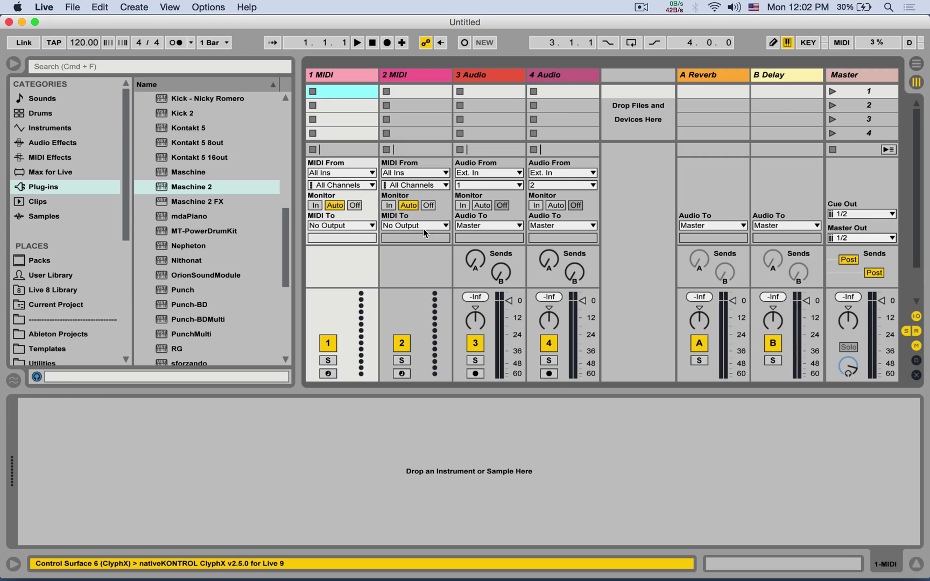
double_click(185, 187)
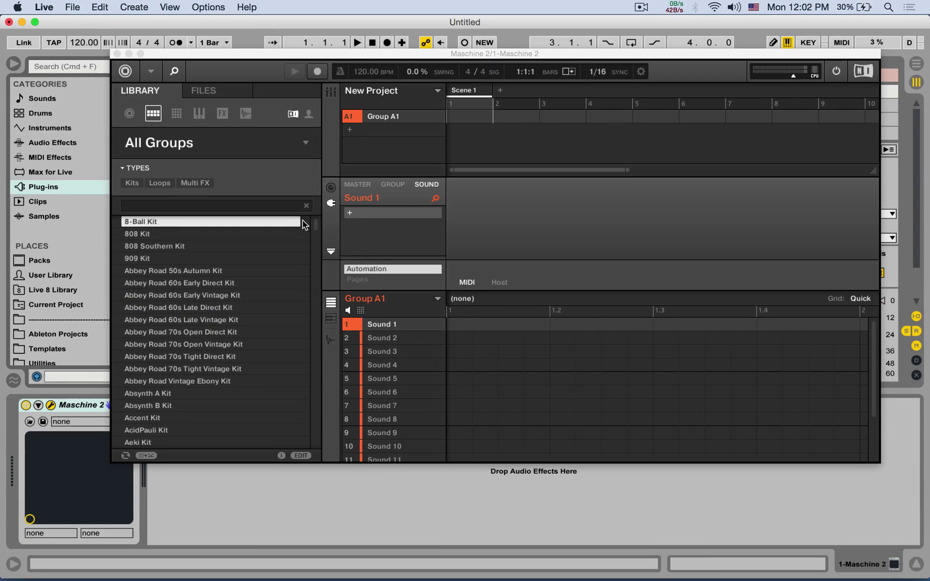
left_click(144, 236)
double_click(143, 237)
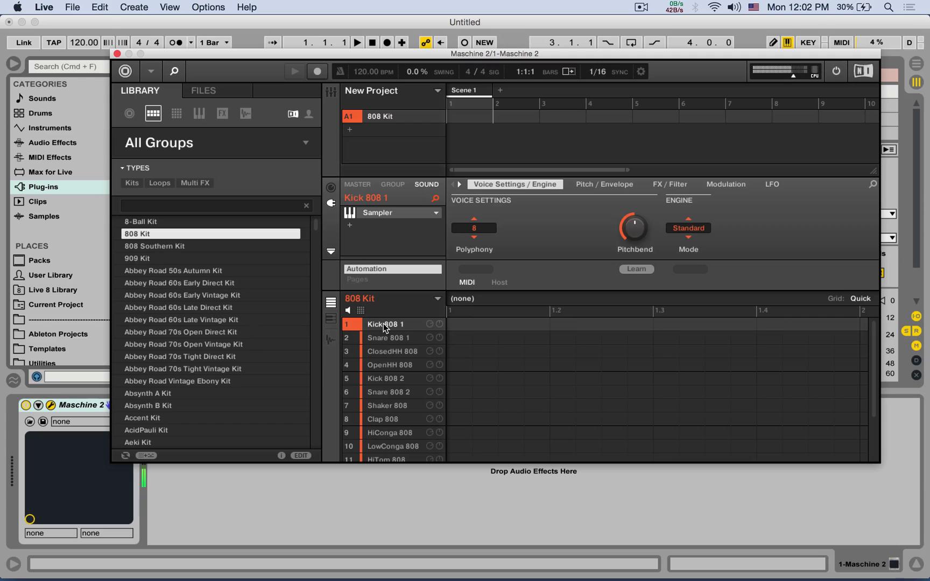
left_click(385, 338)
left_click(331, 92)
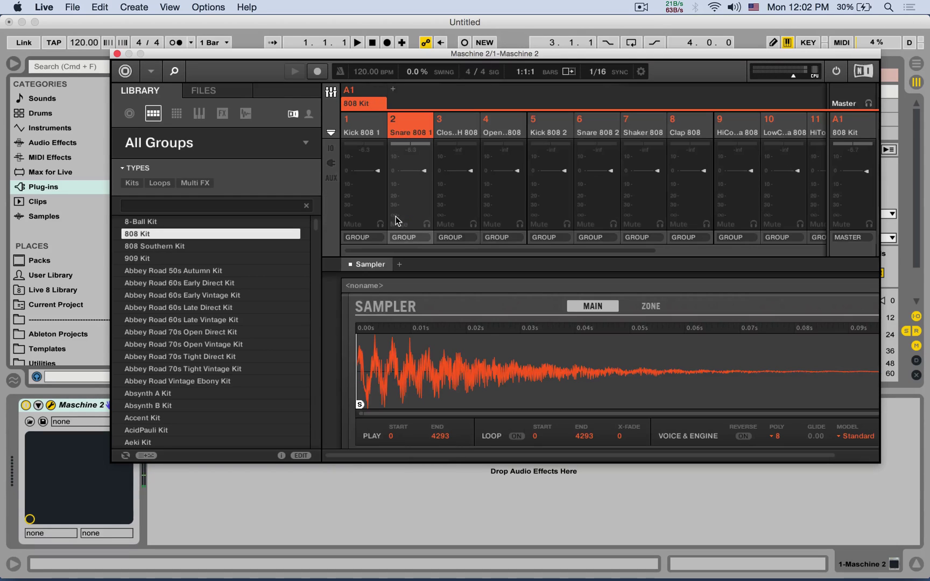
Route Kick 808 1, Snare 808 1, ClosedHH 808 and OpenHH 808 to Ext. 1–4
left_click(407, 237)
left_click(417, 239)
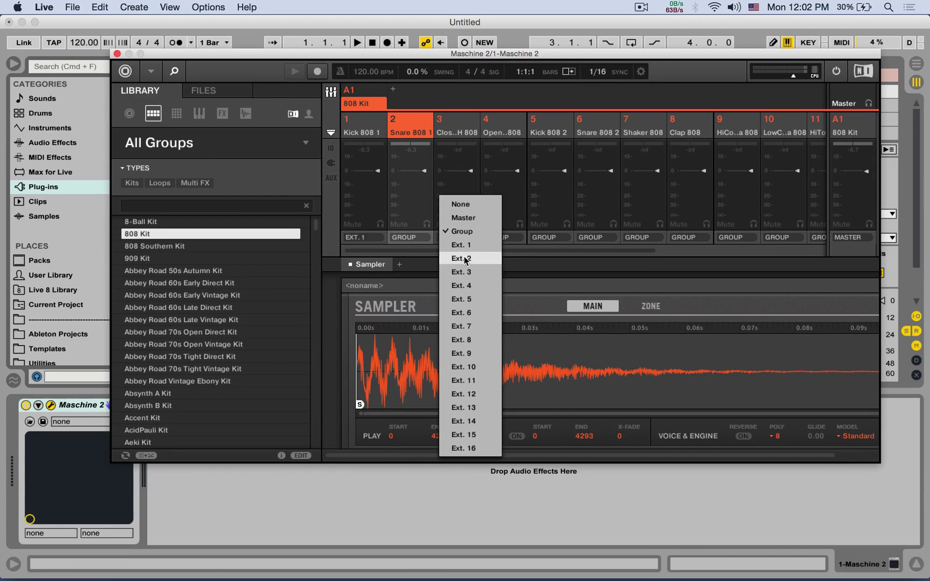
left_click(465, 258)
left_click(457, 240)
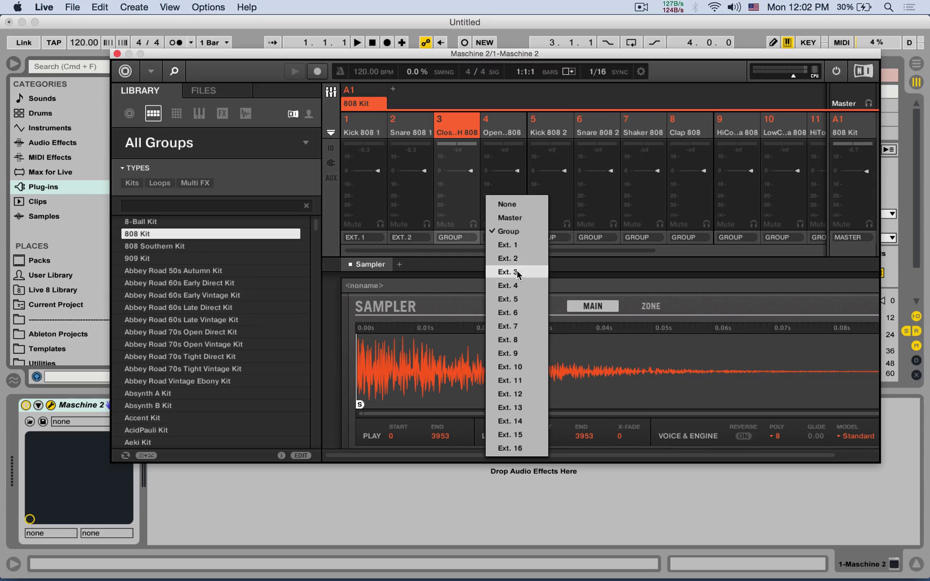
left_click(517, 271)
left_click(508, 238)
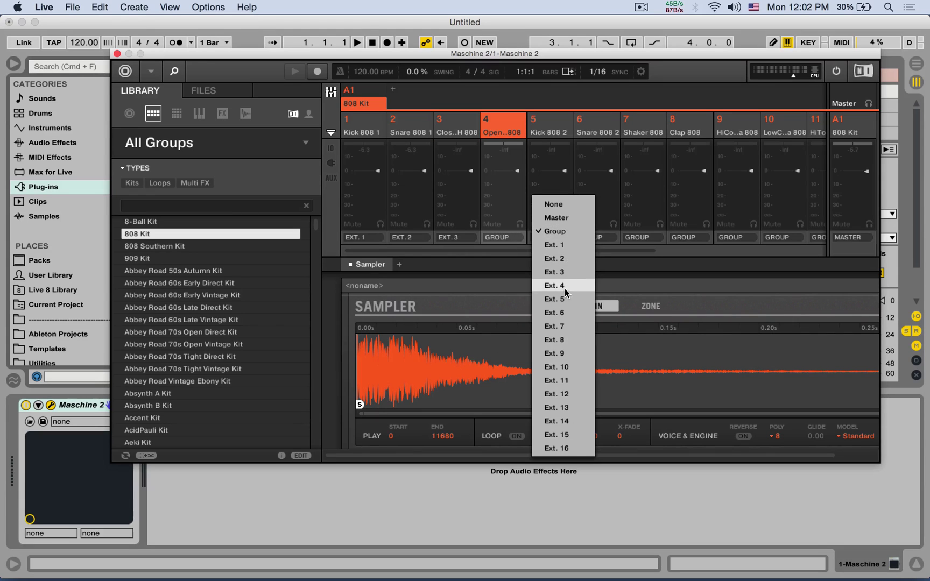
left_click(559, 286)
mouse_move(425, 57)
left_mouse_down()
mouse_move(587, 55)
mouse_move(716, 36)
left_mouse_up()
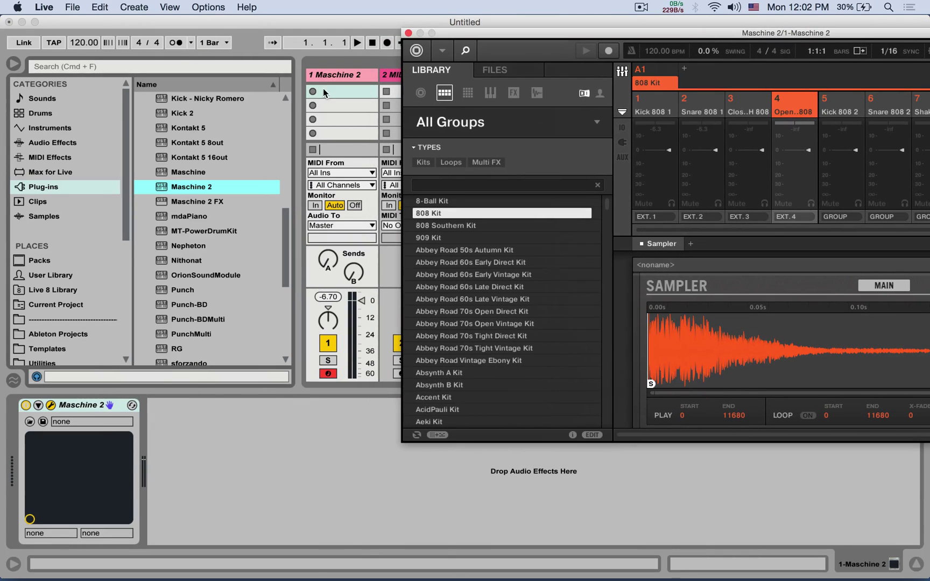
Return Maschine 2 to its pattern view and audition Kick 808 1 twice
left_click(327, 82)
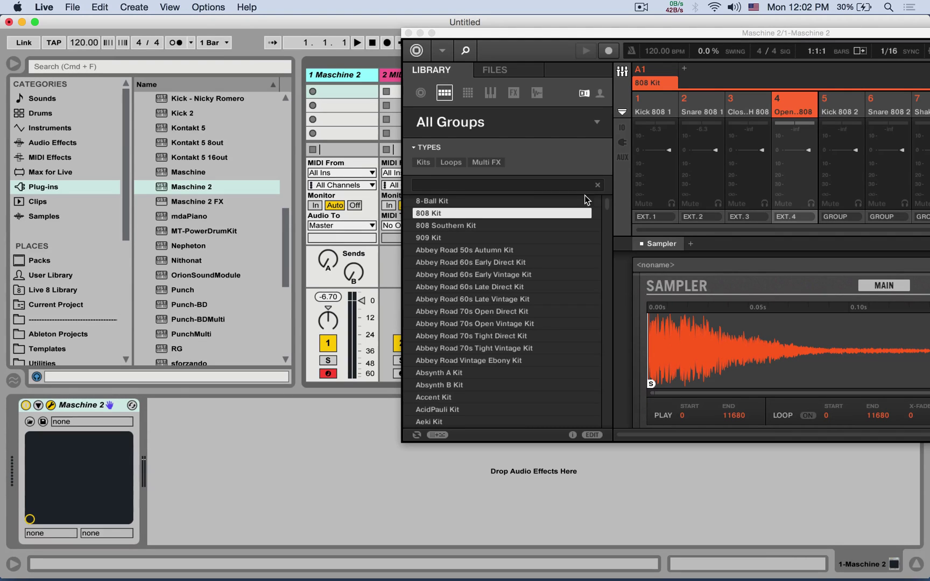
left_click(624, 72)
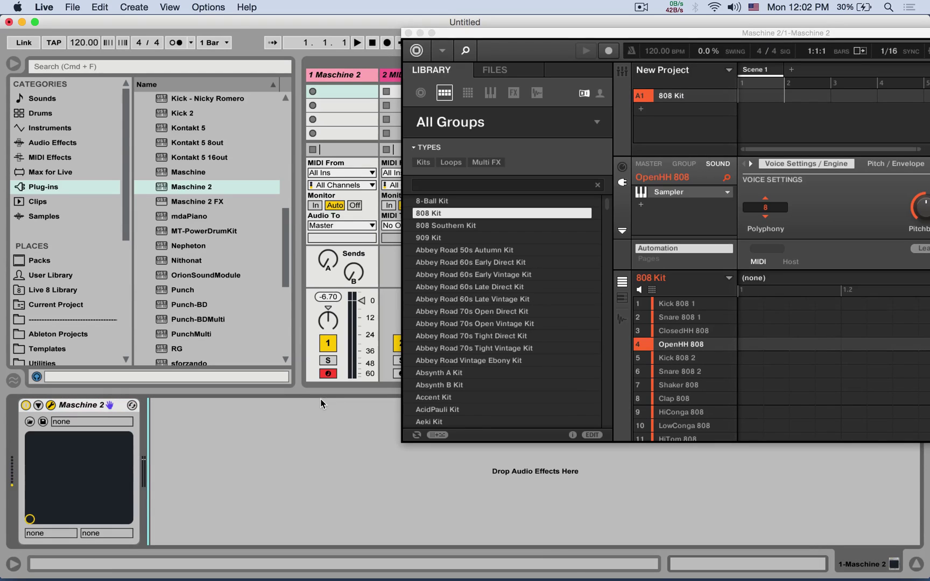
left_click(674, 304)
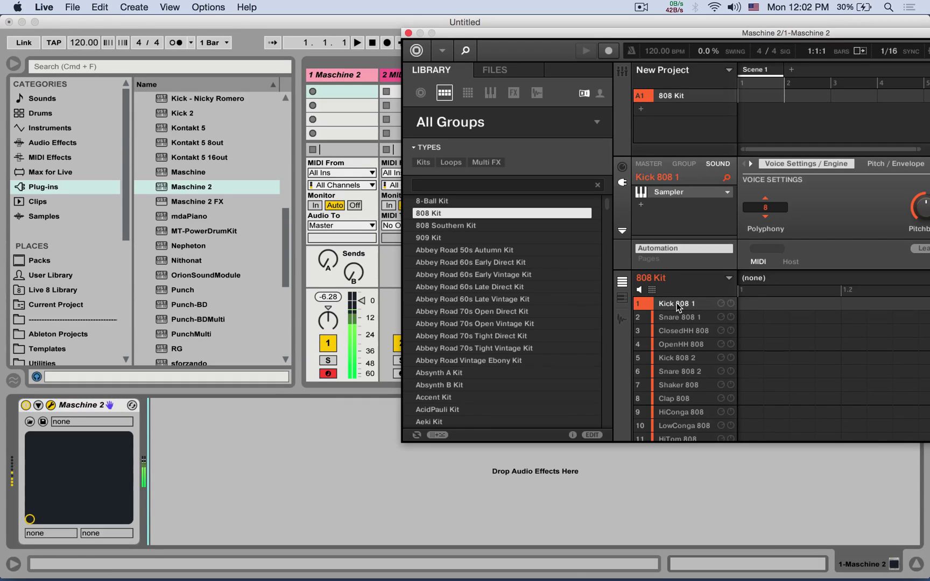
left_click(678, 305)
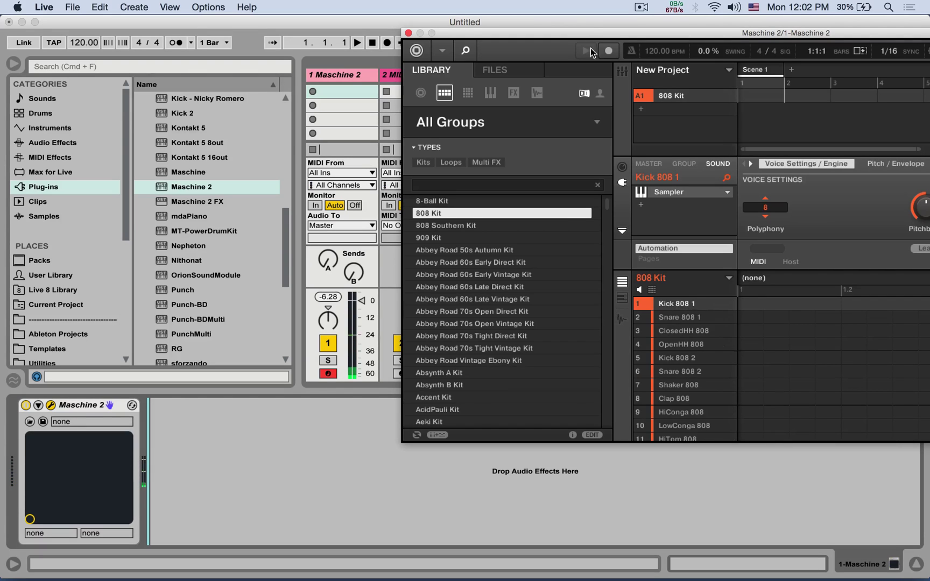
left_click_drag(592, 36, 329, 37)
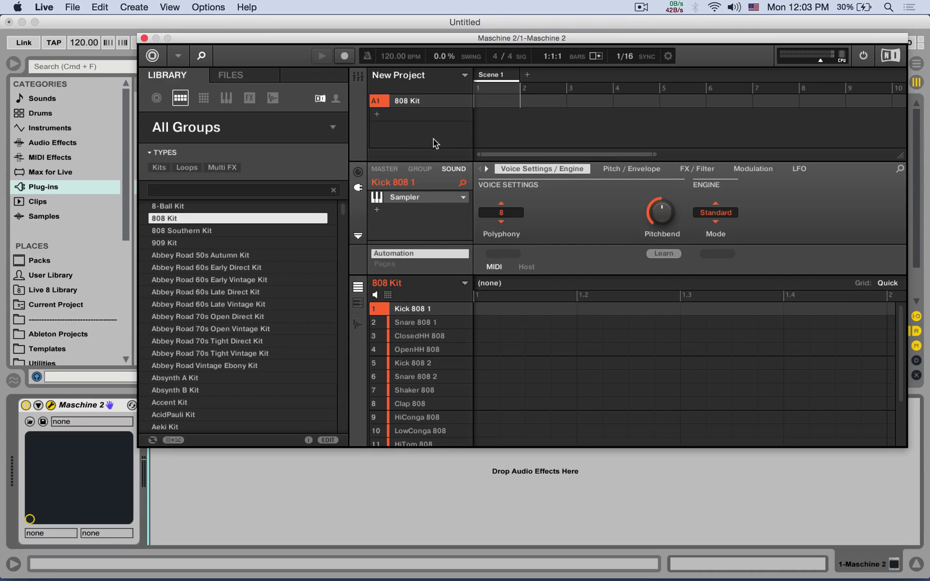
Review the 808 Kit group's output and MIDI input settings
left_click(419, 169)
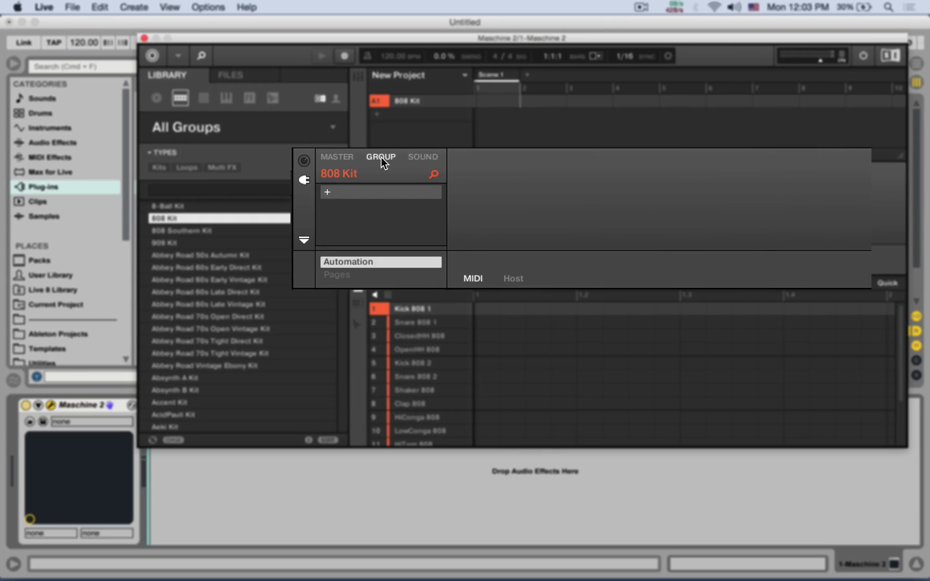
left_click(308, 162)
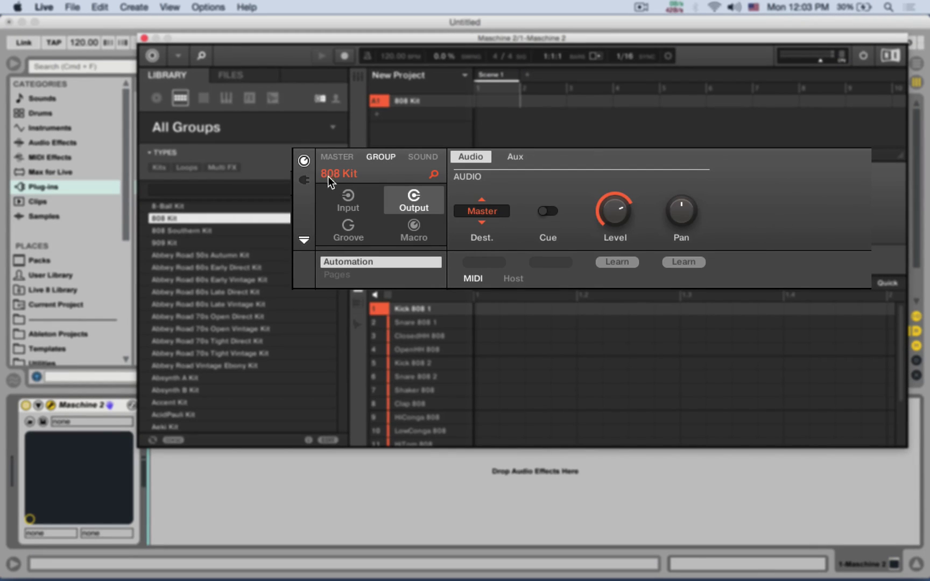
left_click(343, 197)
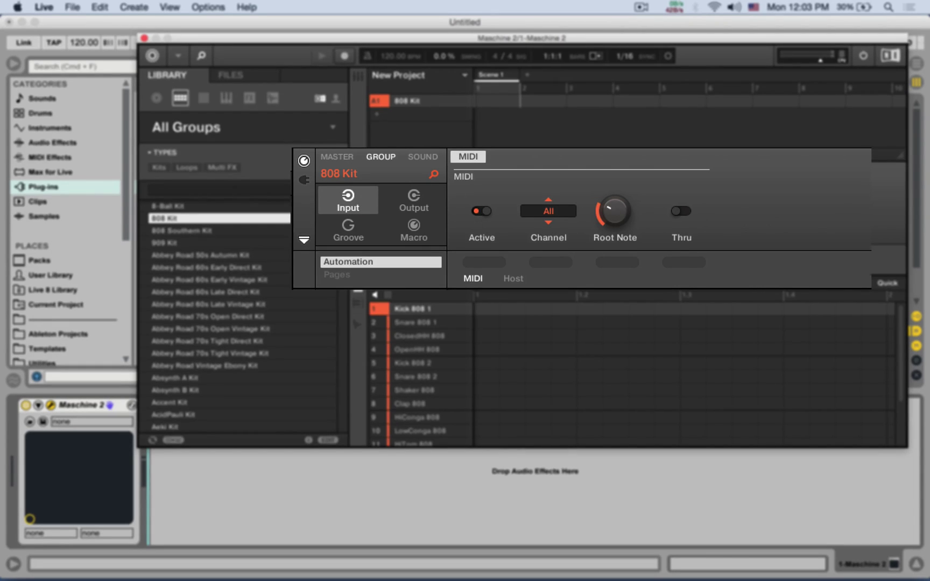
Check each sound's channel in Maschine's expanded mixer, then close the Maschine 2 window
left_click(356, 76)
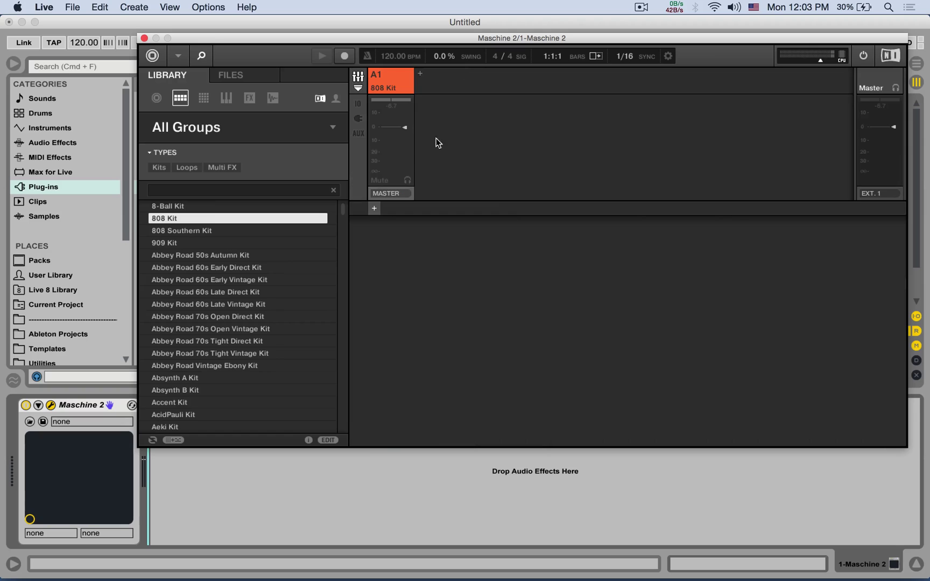
left_click(383, 78)
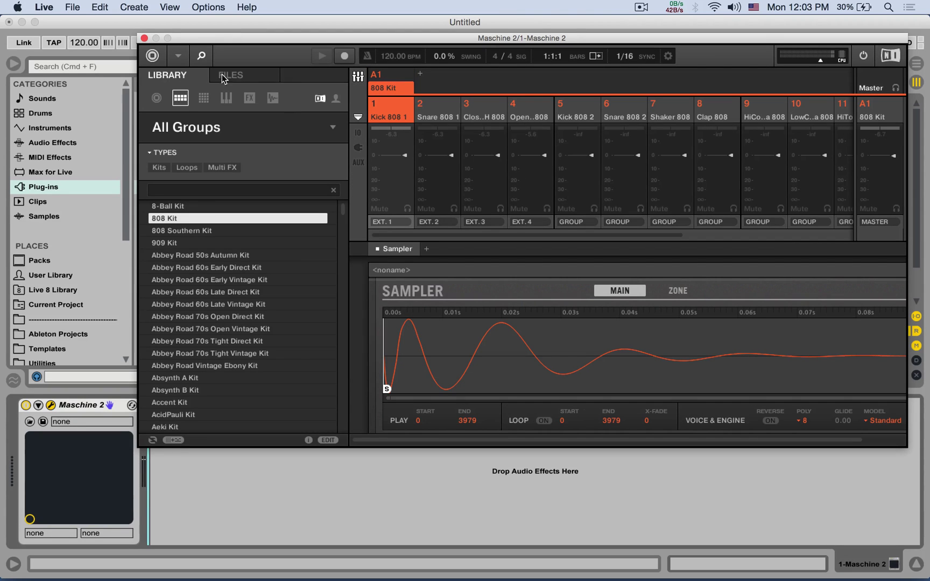
left_click(144, 38)
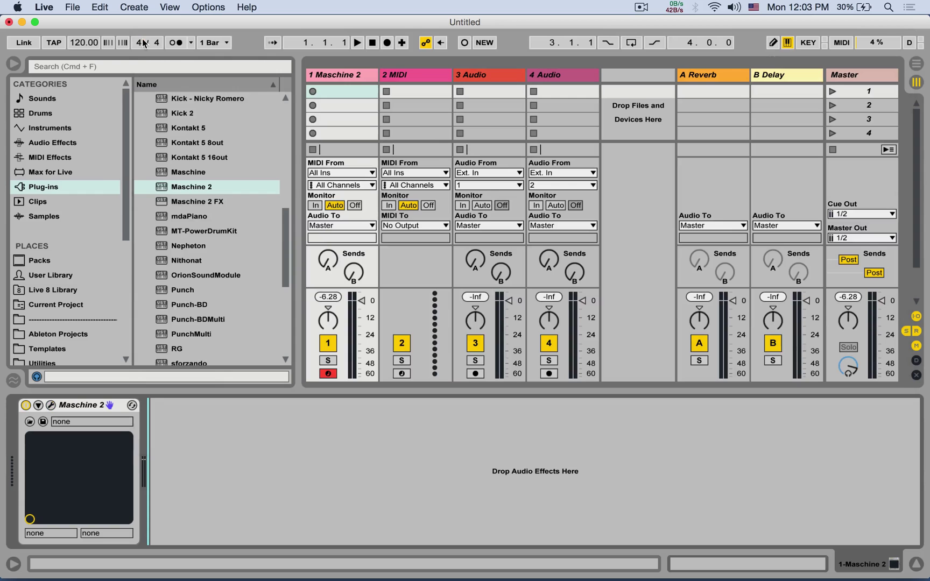
Group Maschine 2 into an Instrument Rack and add a Drum Rack to its chain list
right_click(88, 404)
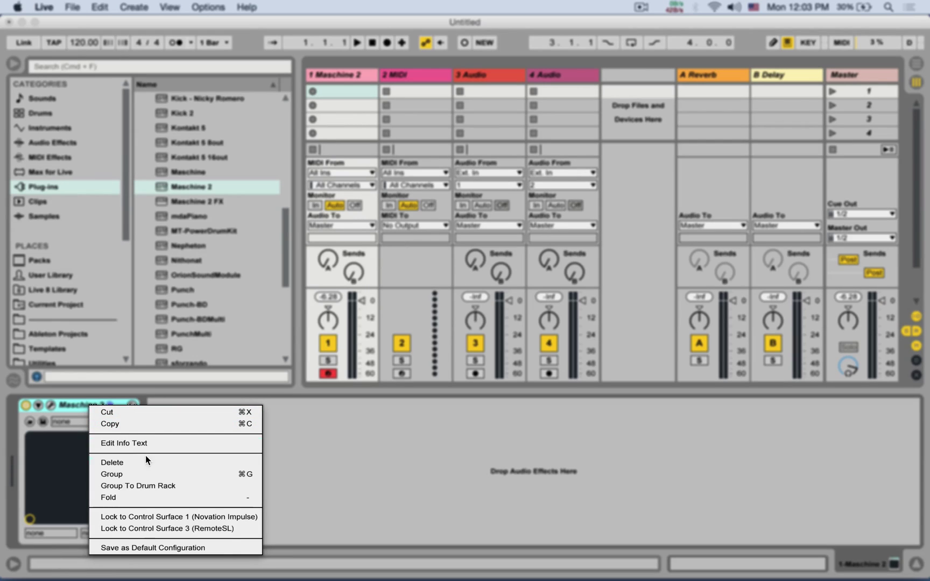
left_click(154, 473)
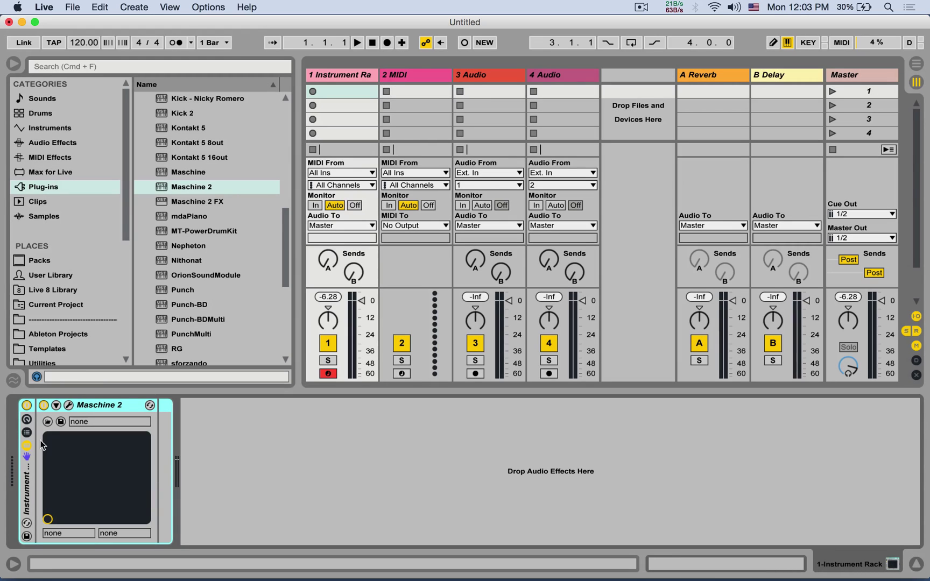
left_click(27, 433)
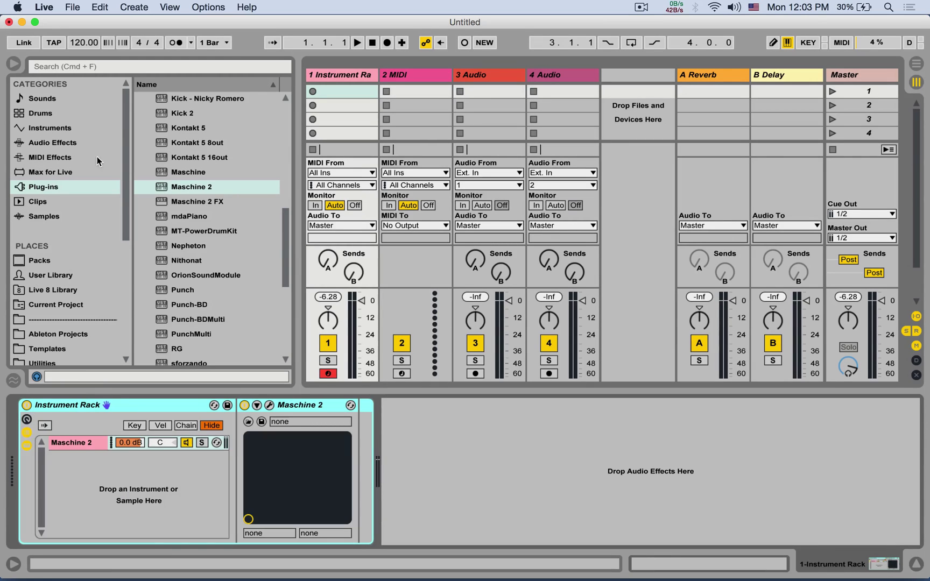
left_click(65, 115)
left_click_drag(167, 113, 116, 501)
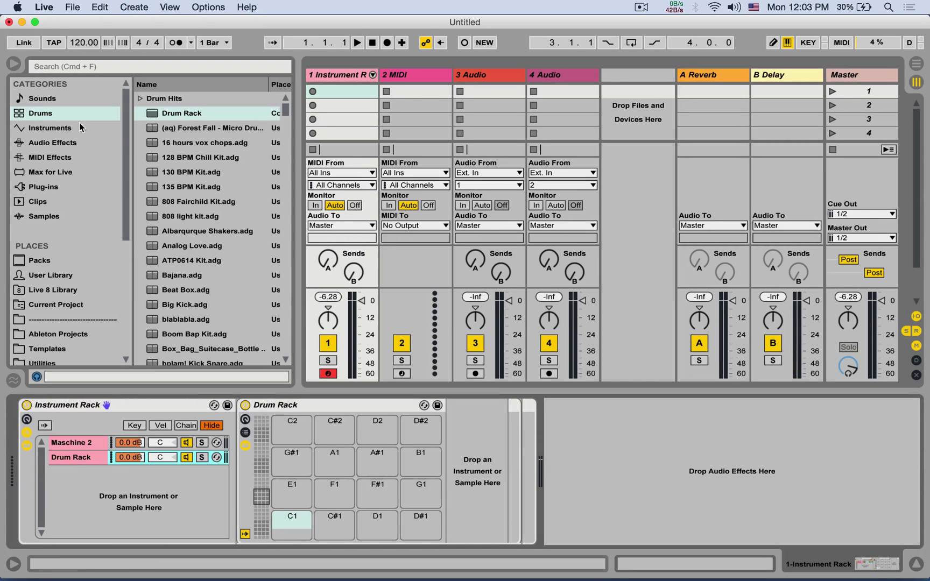
Place an External Instrument on pad C1, sending its MIDI to the Instrument Rack
left_click(63, 130)
scroll(171, 150, "up", 10)
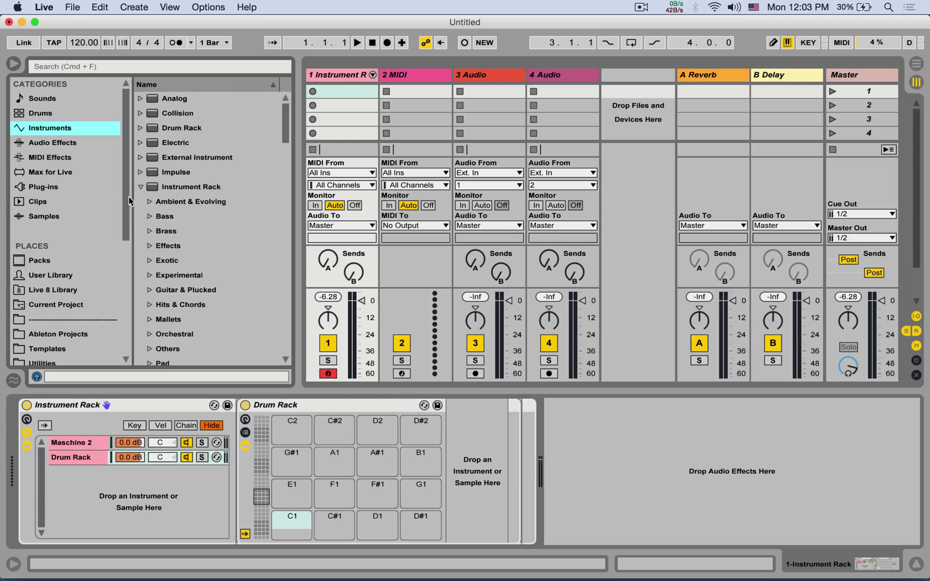
left_click(140, 187)
left_click_drag(188, 157, 287, 524)
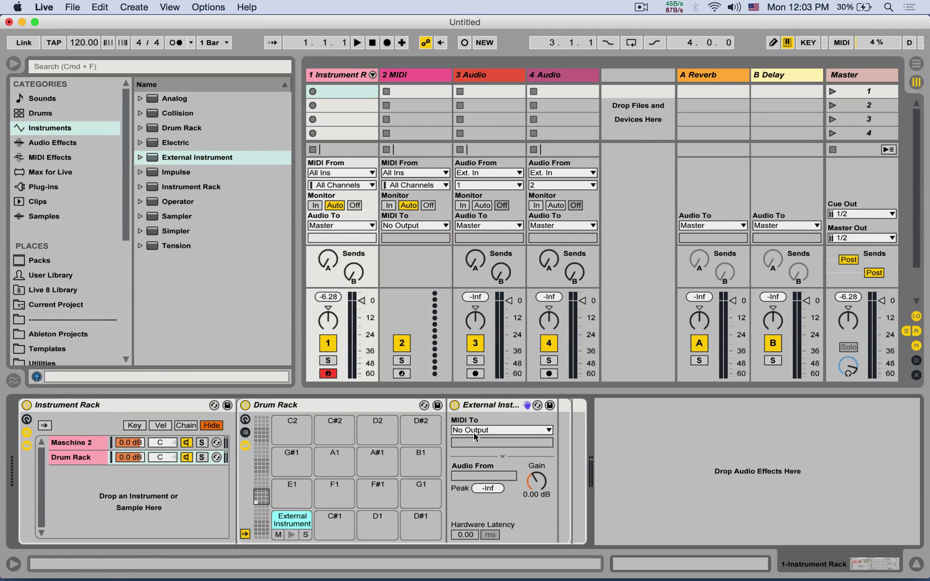
left_click(474, 432)
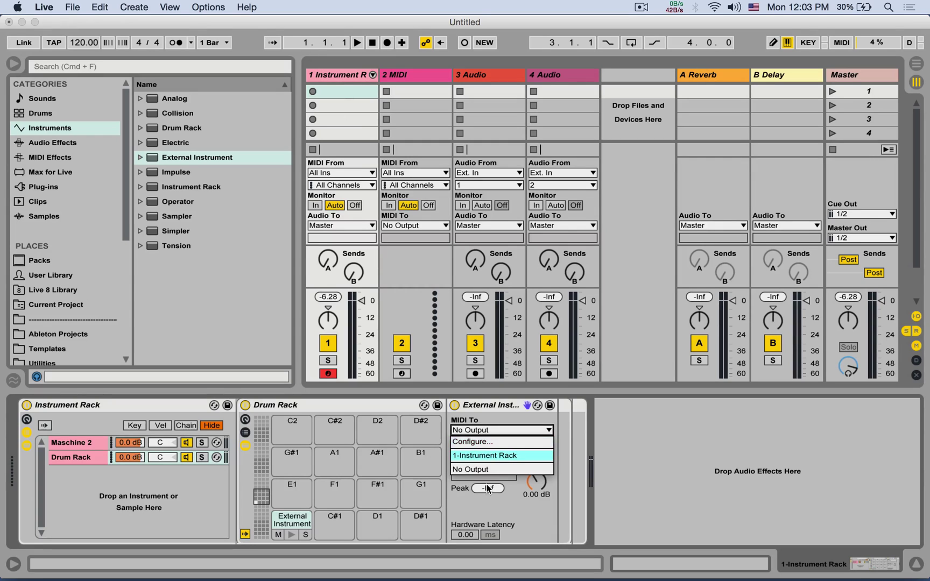
left_click(510, 456)
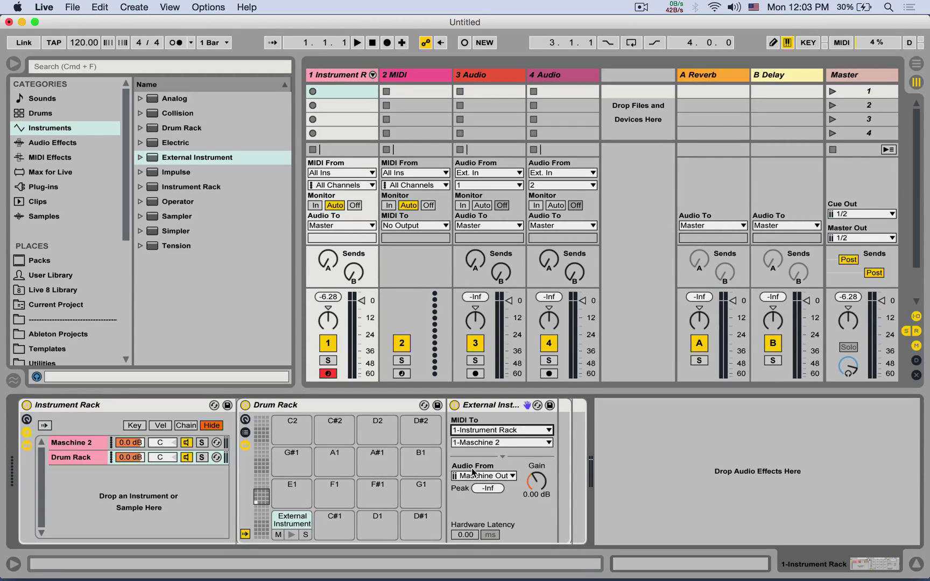
Rename the C1 pad to 1, then delete the External Instrument from pad 1
left_click(291, 521)
key("super+r")
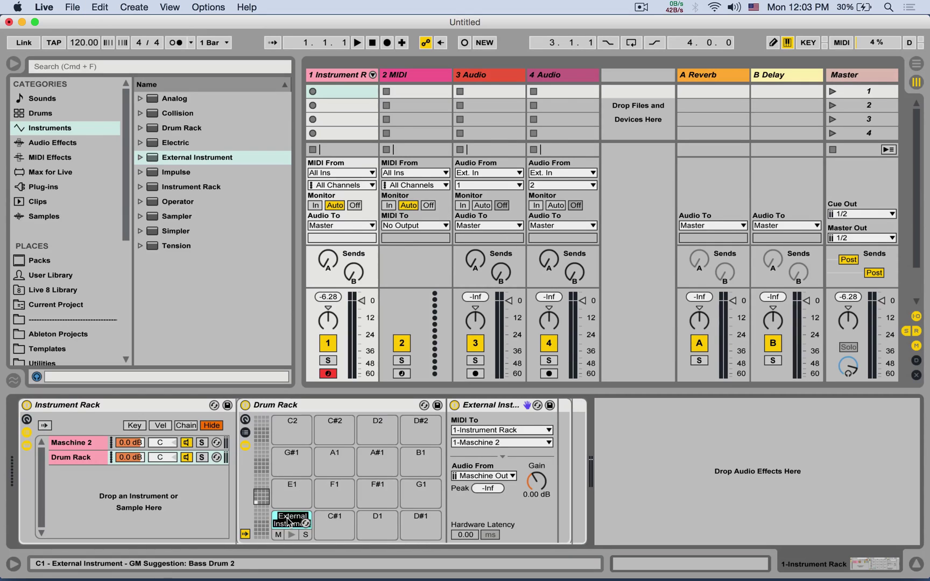
type("1")
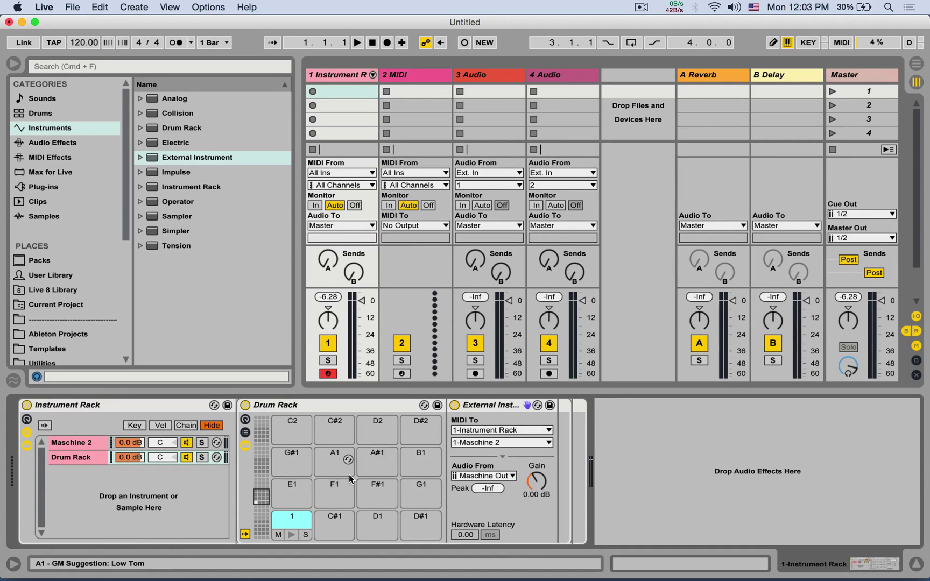
left_click(339, 530)
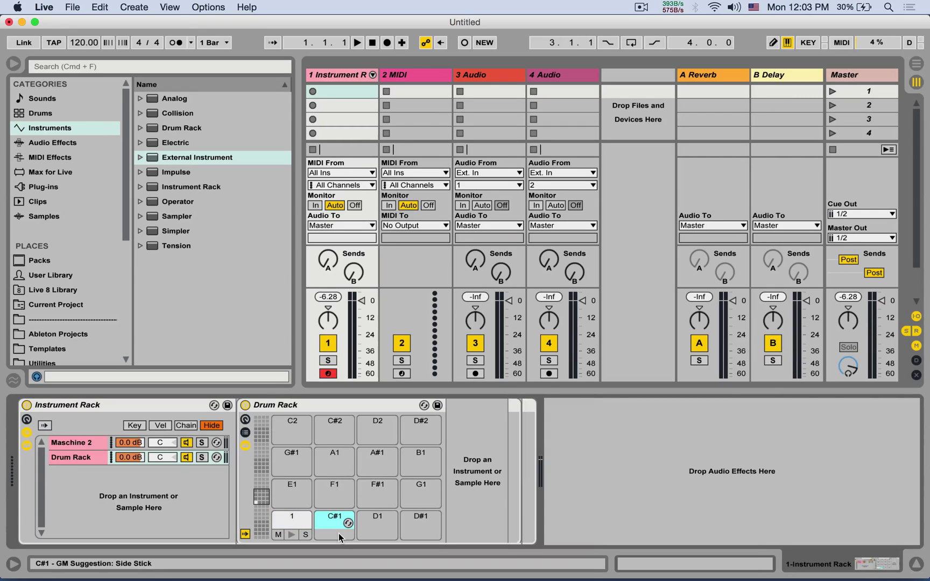
left_click(306, 521)
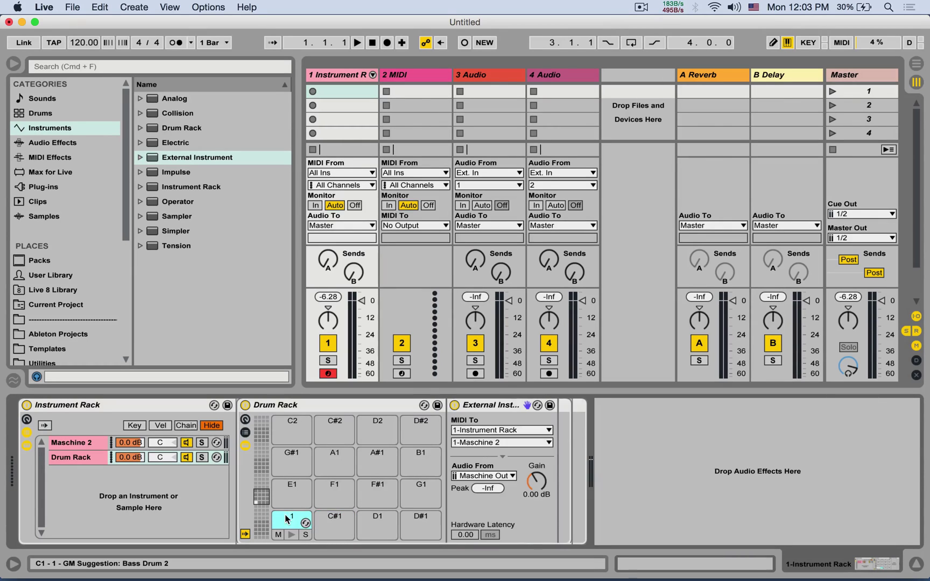
key("Delete")
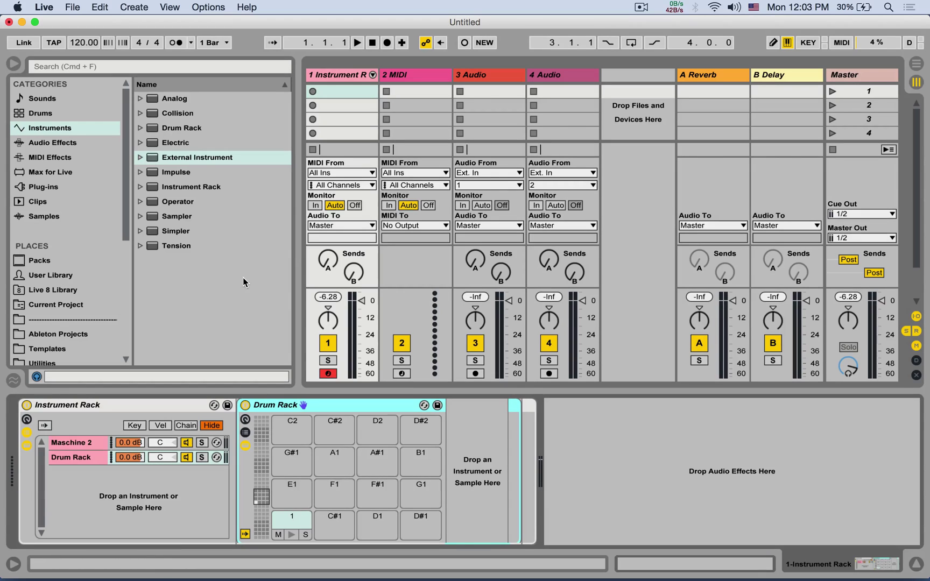
Put an External Instrument on pad C#1, MIDI to the Instrument Rack, audio from a Maschine output
left_click_drag(197, 157, 338, 518)
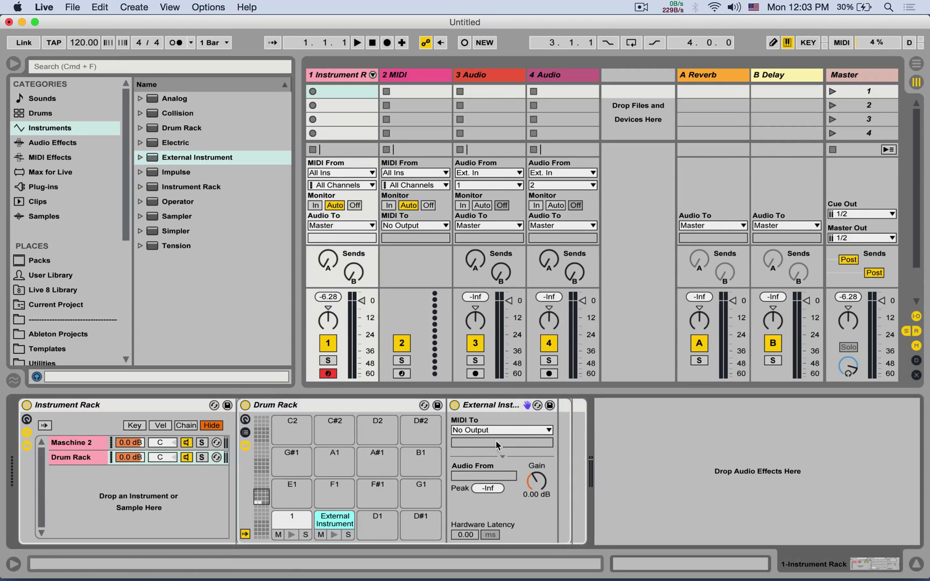
left_click(514, 429)
left_click(516, 454)
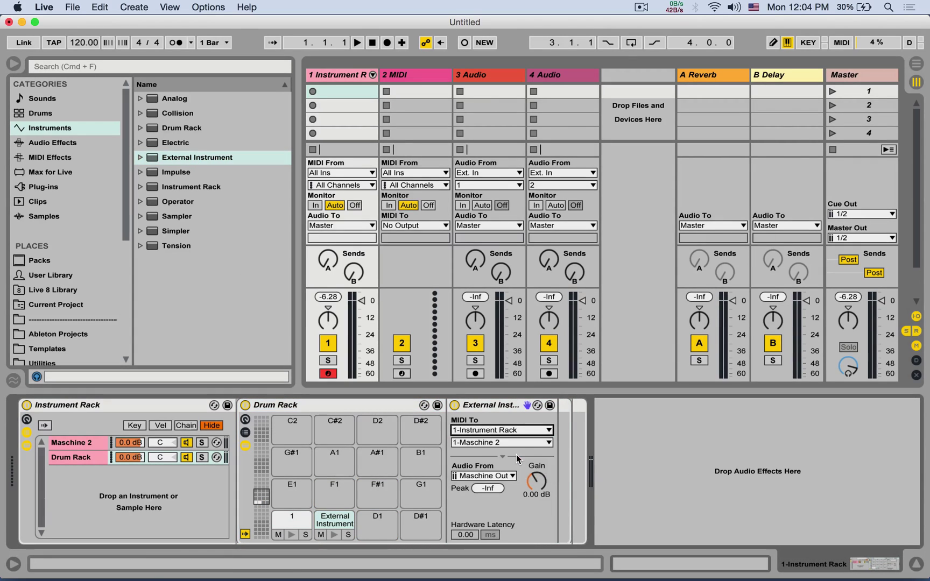
left_click(496, 477)
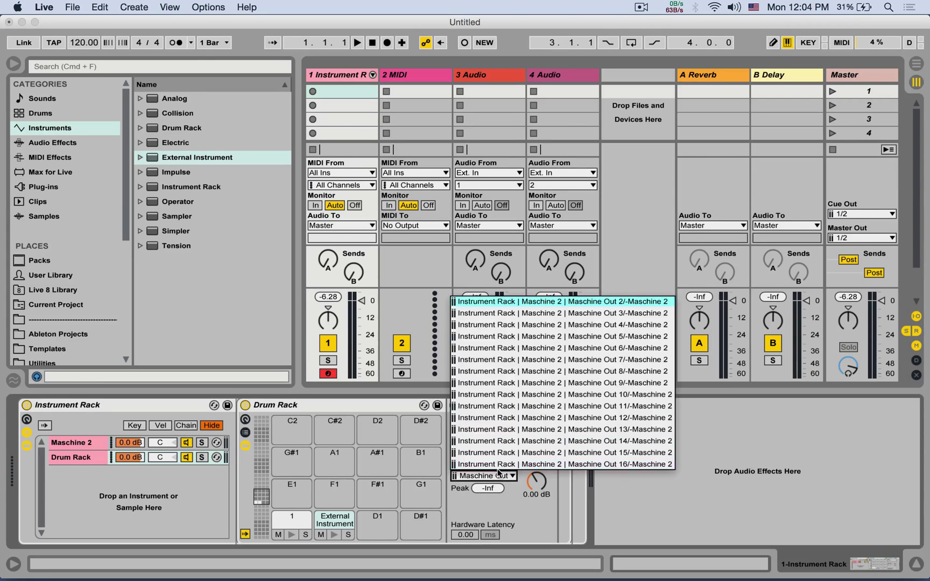
left_click(559, 303)
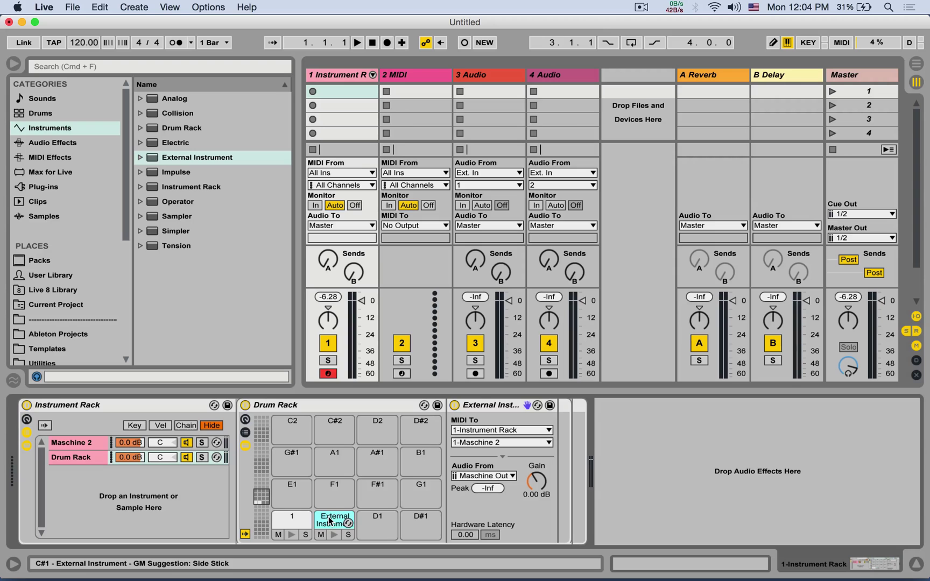
Name the C#1 pad 2 and open the Maschine plug-in window
key("super+r")
type("2")
key("Return")
left_click(348, 523)
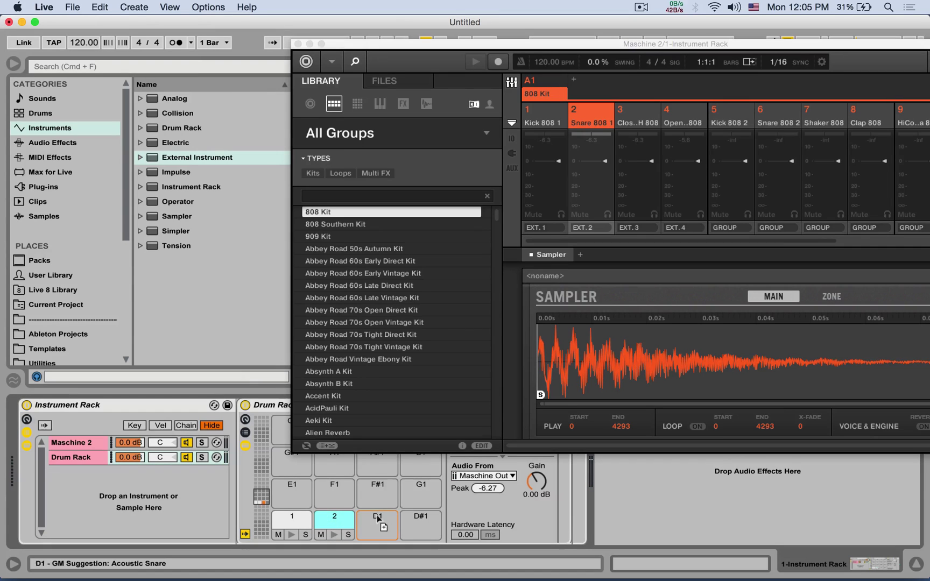
Copy pad 2 onto D1, close Maschine's window, and name the new pad 3
left_click_drag(329, 520, 379, 519)
left_click(298, 44)
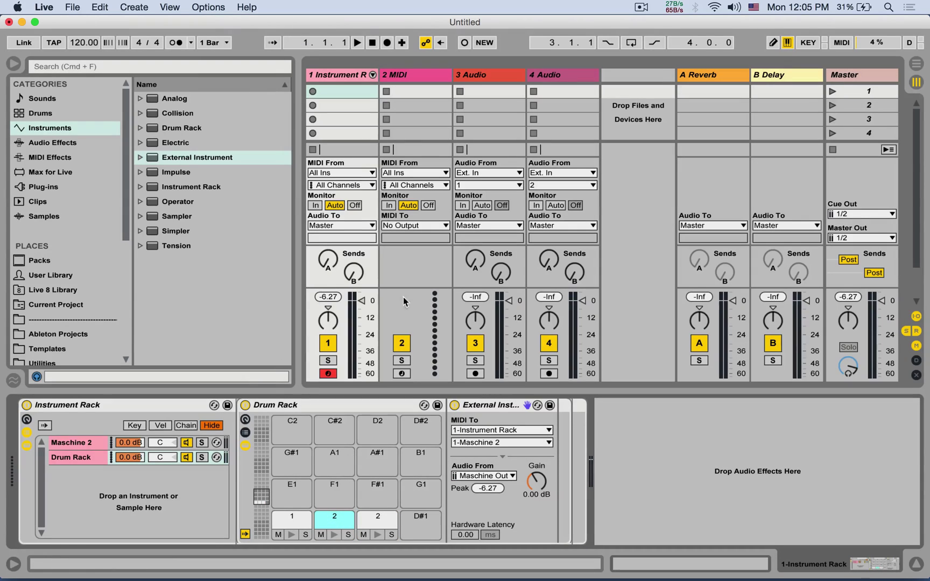
left_click(369, 515)
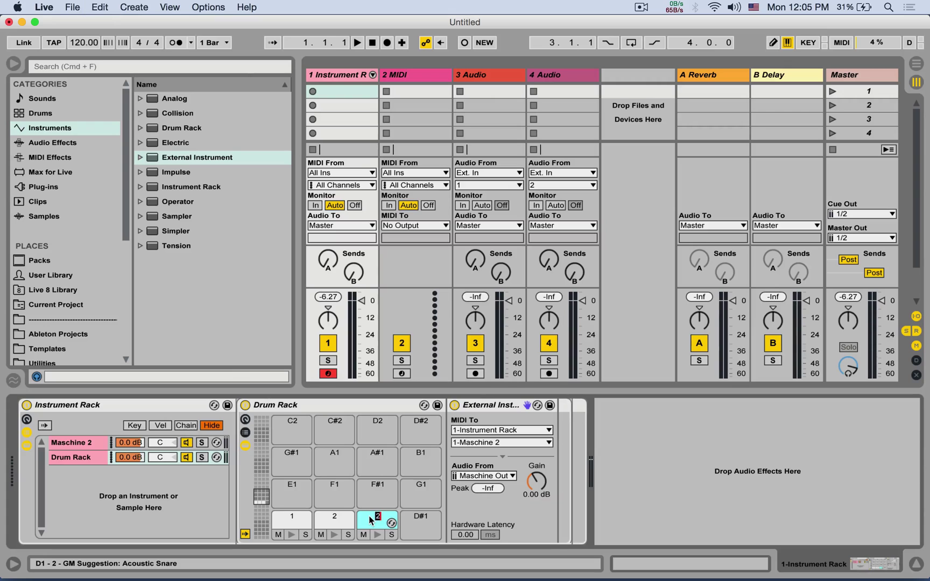
type("3")
key("Return")
Give pad 3 a different Maschine audio return and audition it
left_click(500, 476)
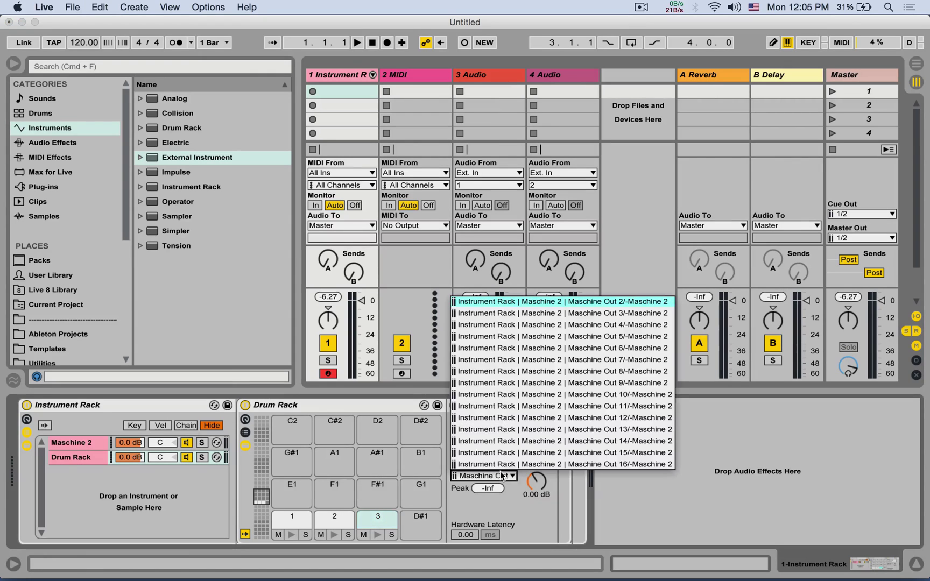
left_click(536, 485)
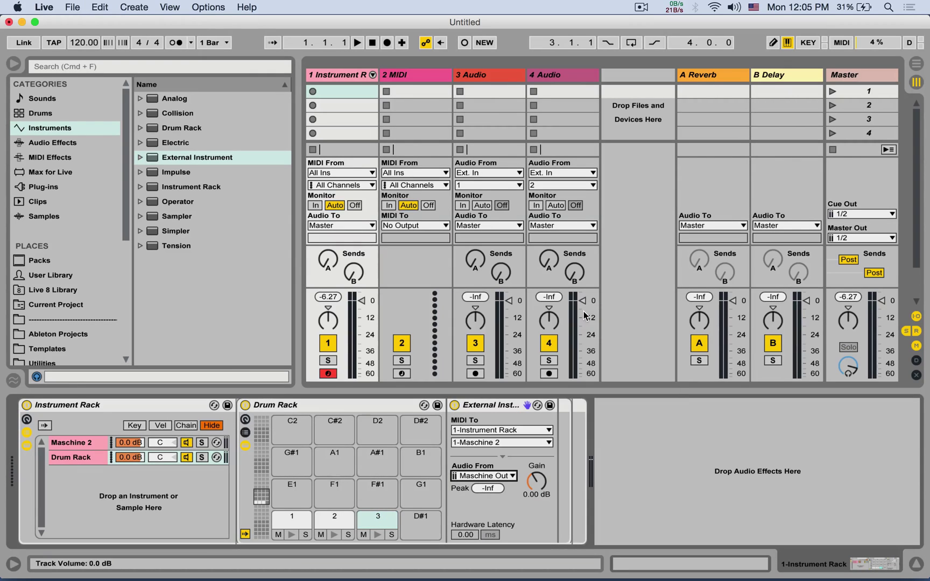
left_click(375, 533)
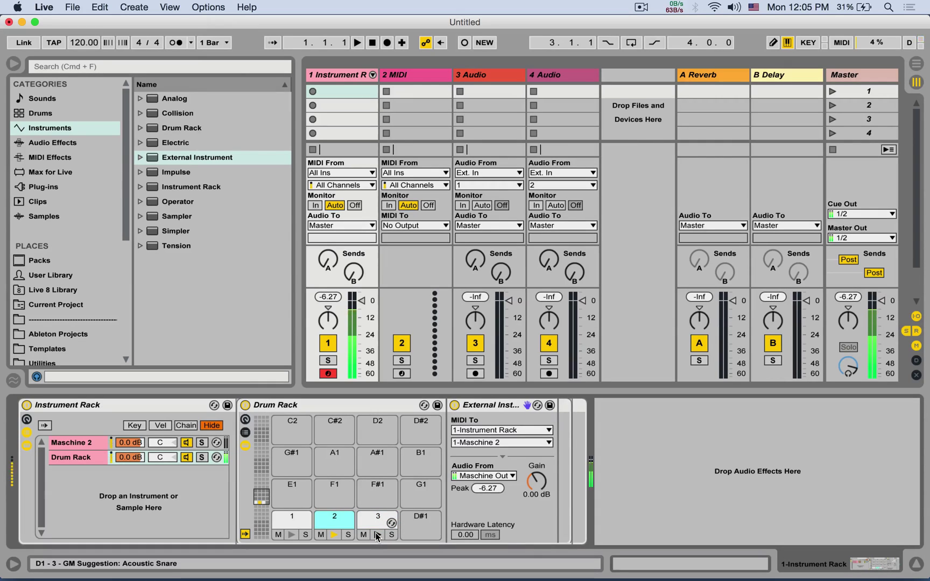
left_click(375, 533)
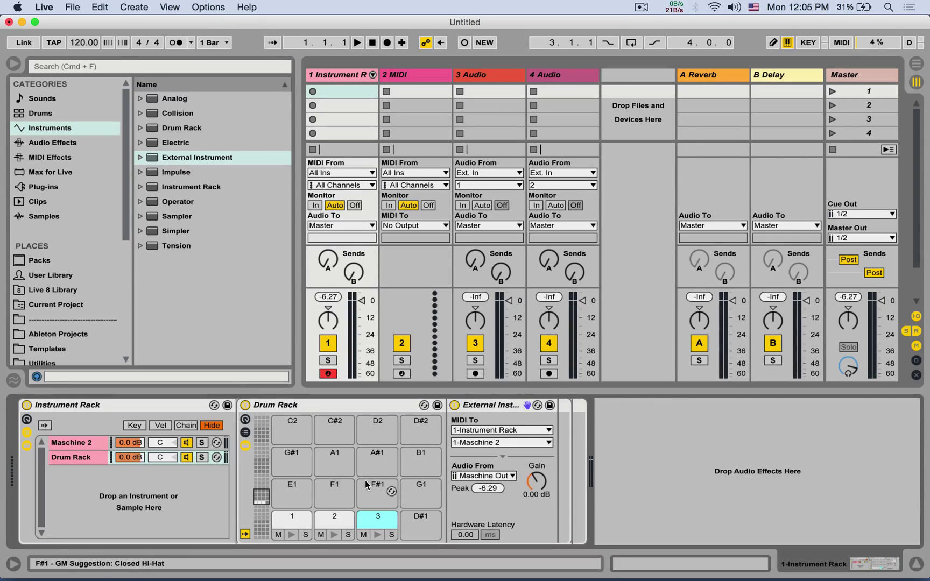
Create a one-bar clip on track 1 with notes on pads 1, 2, 3, 1 and 2
double_click(341, 96)
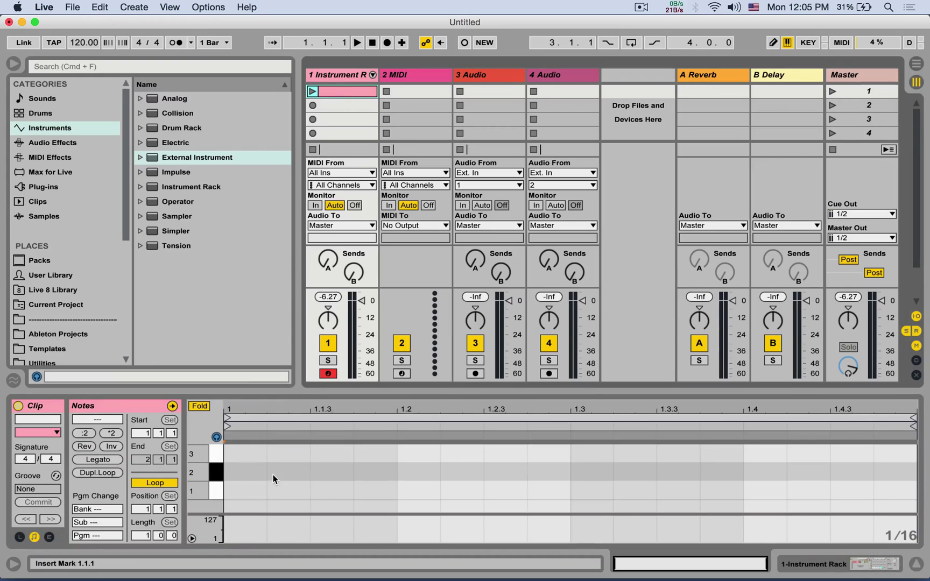
double_click(251, 488)
left_click(372, 470)
double_click(372, 471)
double_click(490, 453)
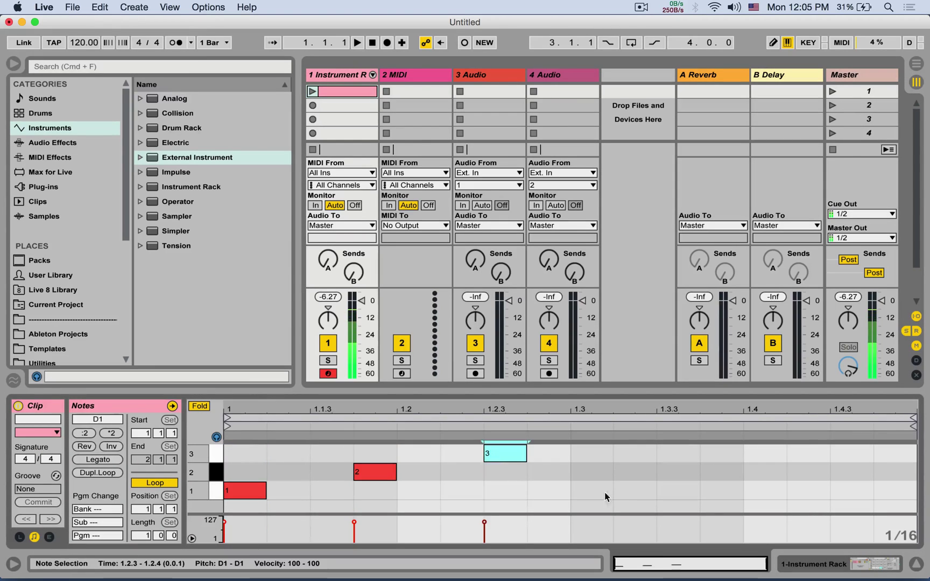
left_click(629, 490)
double_click(629, 489)
double_click(808, 467)
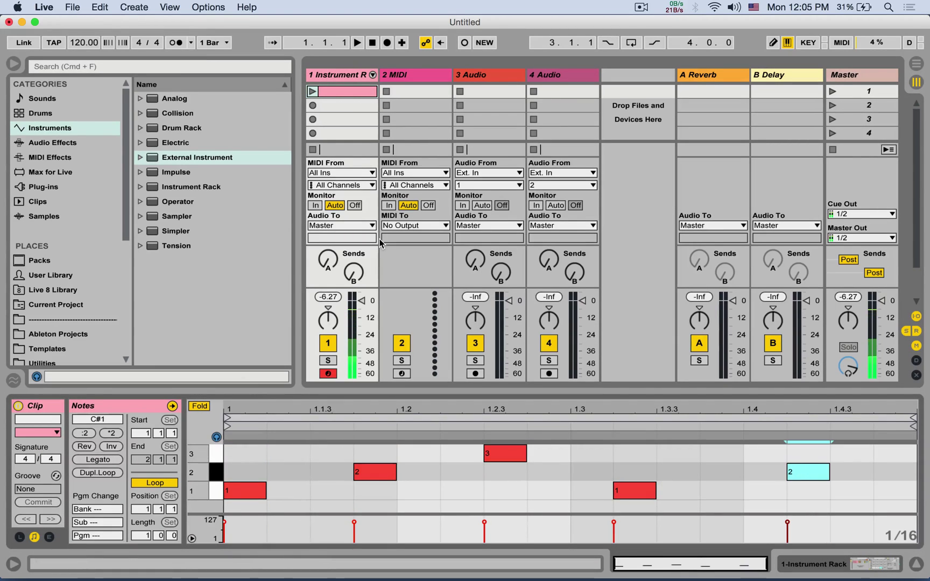
Load the Drum Rack Maschine.adg preset onto track 1 from Instrument Rack presets
key("shift+Tab")
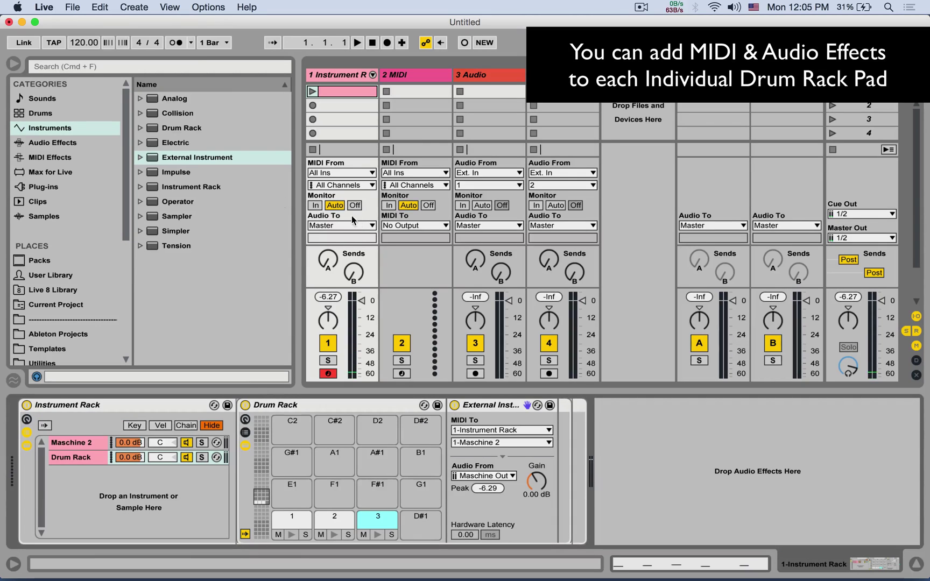
left_click(141, 187)
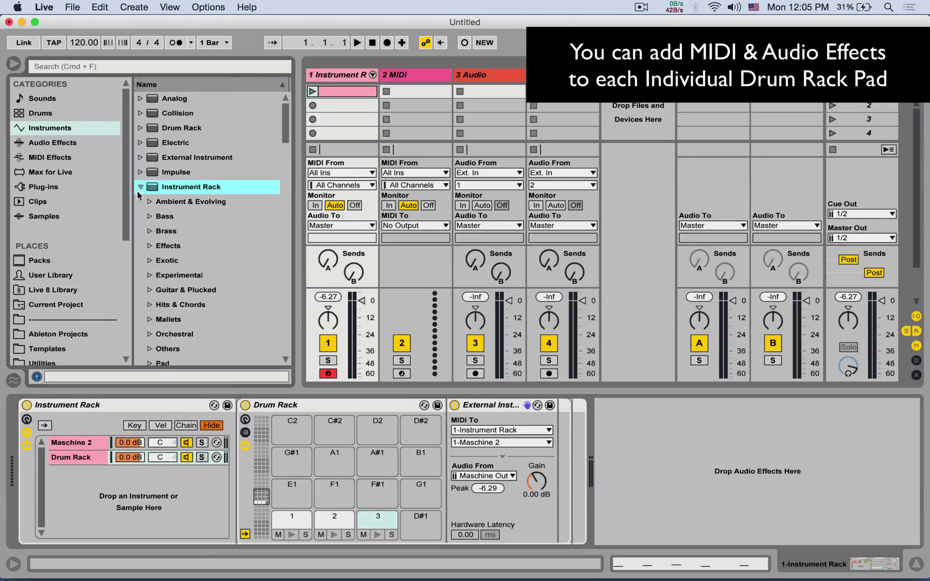
scroll(182, 178, "down", 5)
scroll(184, 176, "down", 5)
scroll(185, 175, "down", 5)
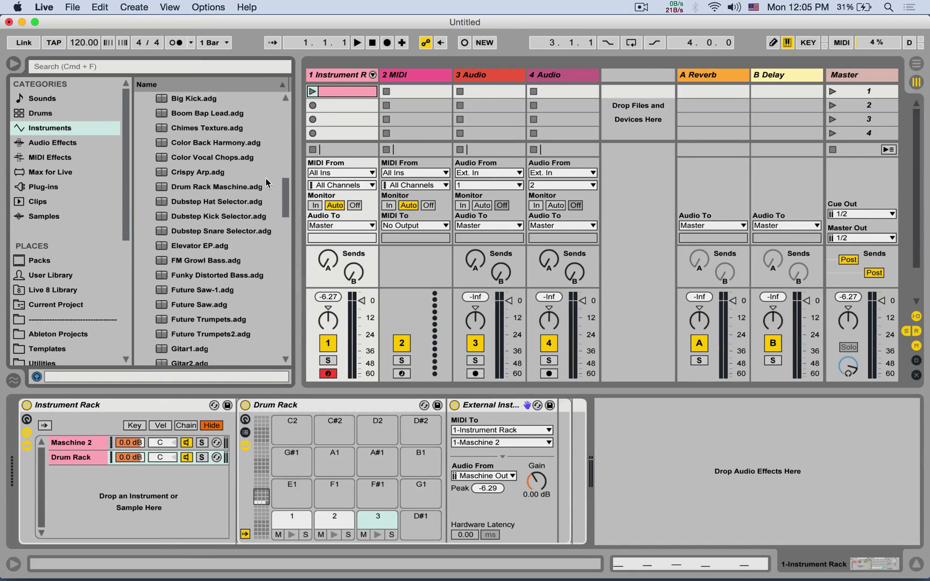
scroll(265, 182, "down", 1)
left_click_drag(215, 176, 97, 405)
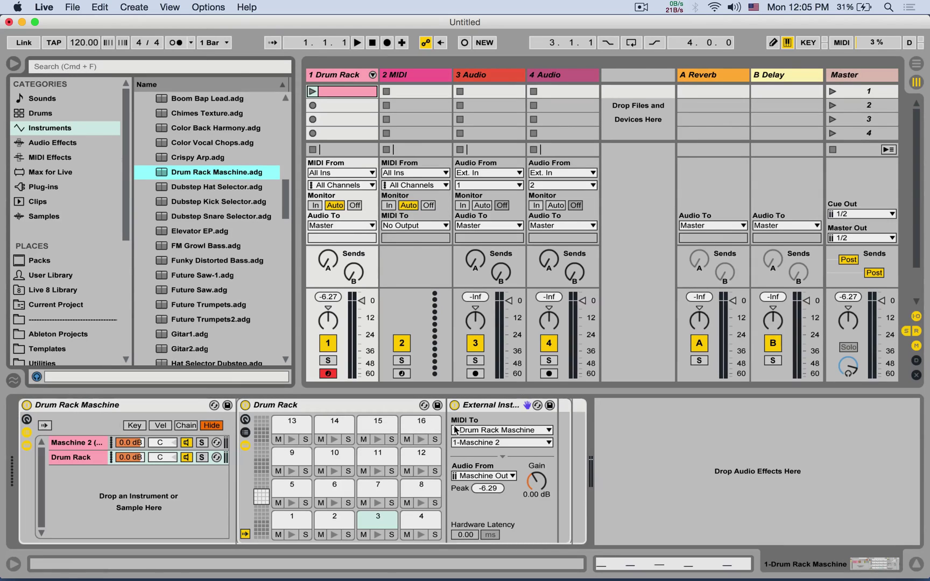
Open track 1's clip editor, enlarge the detail area, and show the Maschine 2 chain
left_click(352, 93)
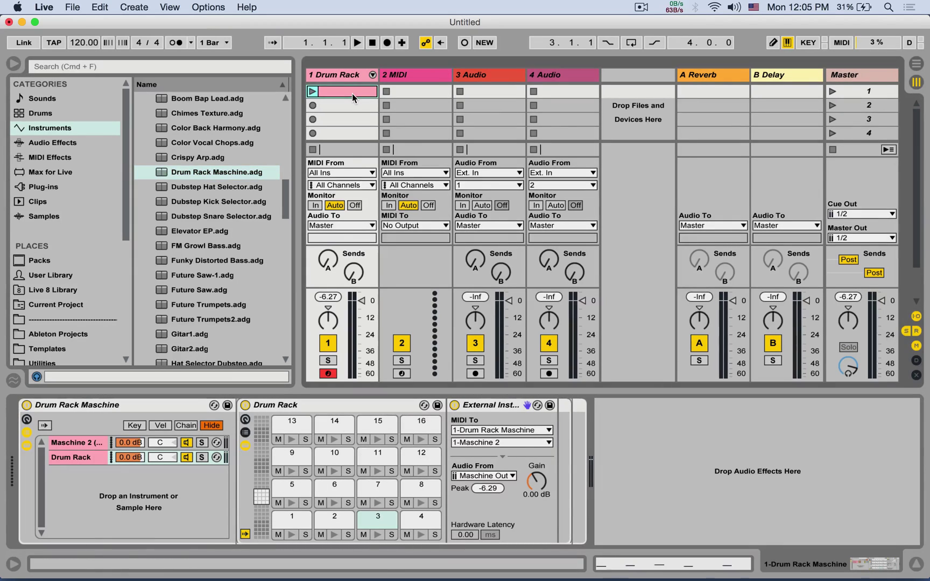
left_click(352, 93)
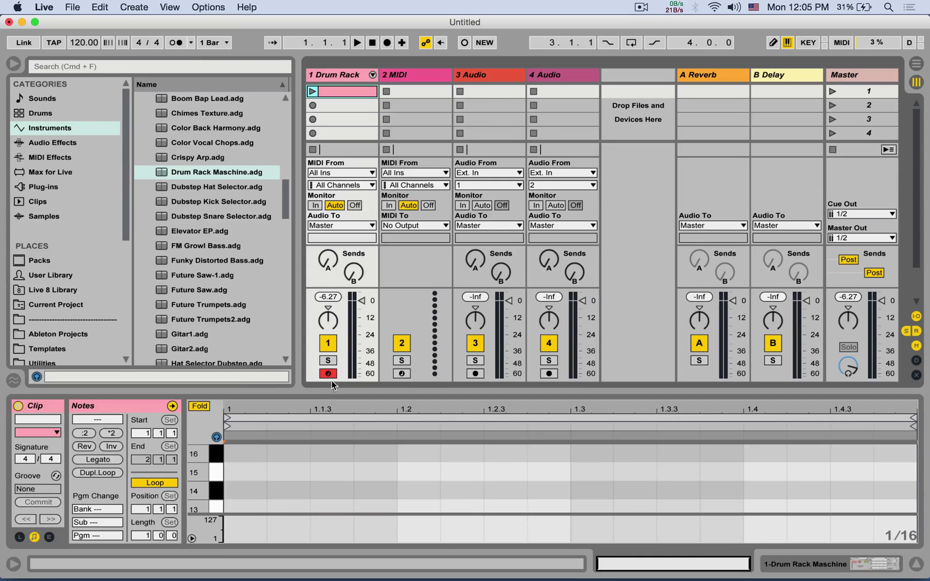
left_click_drag(335, 391, 326, 125)
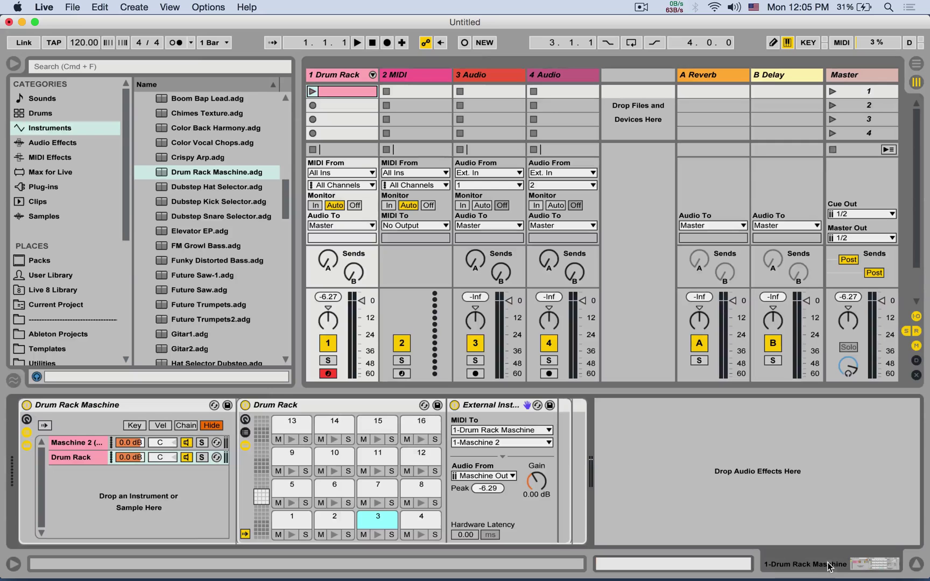
left_click(68, 442)
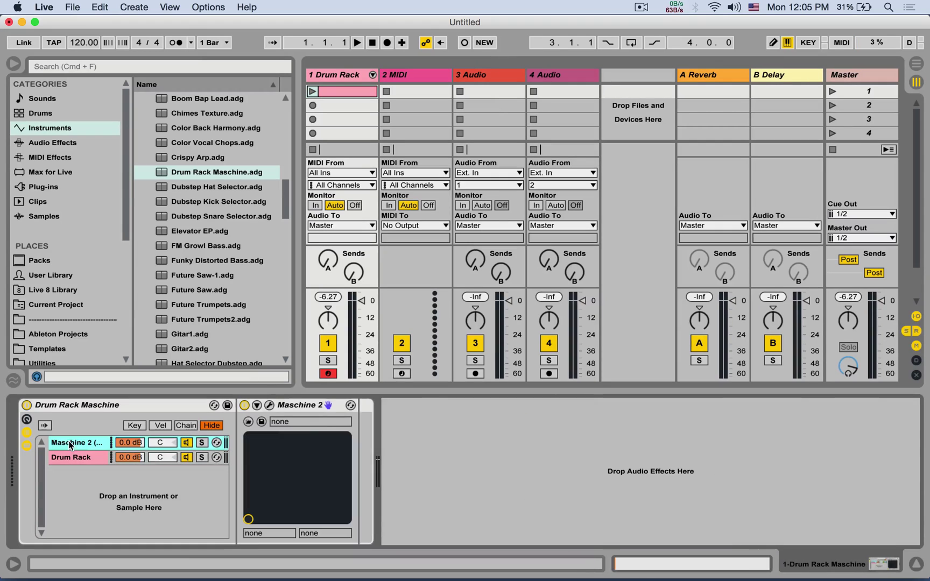
Open the preset's Maschine 2 plug-in and view its mixer with individual sound strips
left_click(269, 405)
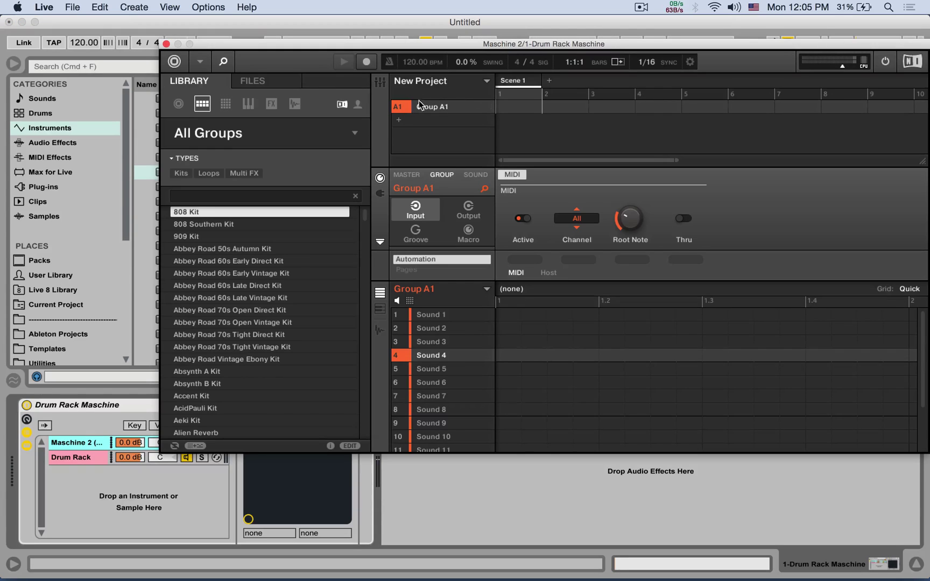
left_click(379, 82)
left_click(414, 86)
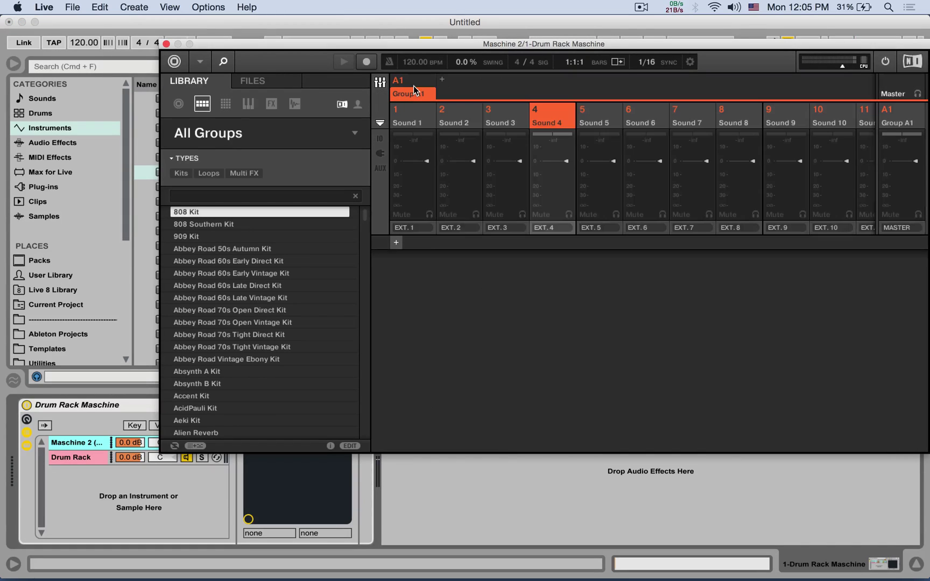
left_click(379, 82)
mouse_move(450, 329)
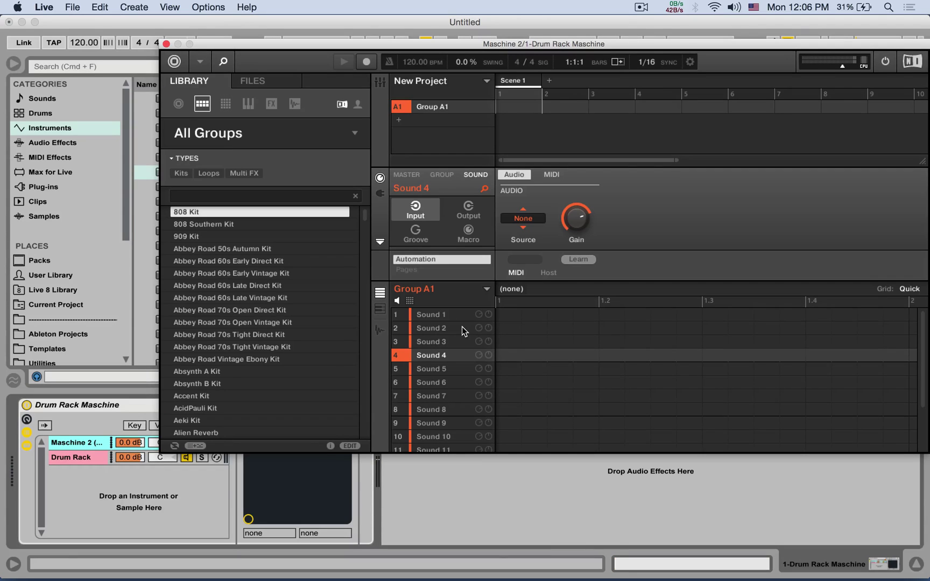
left_click(380, 82)
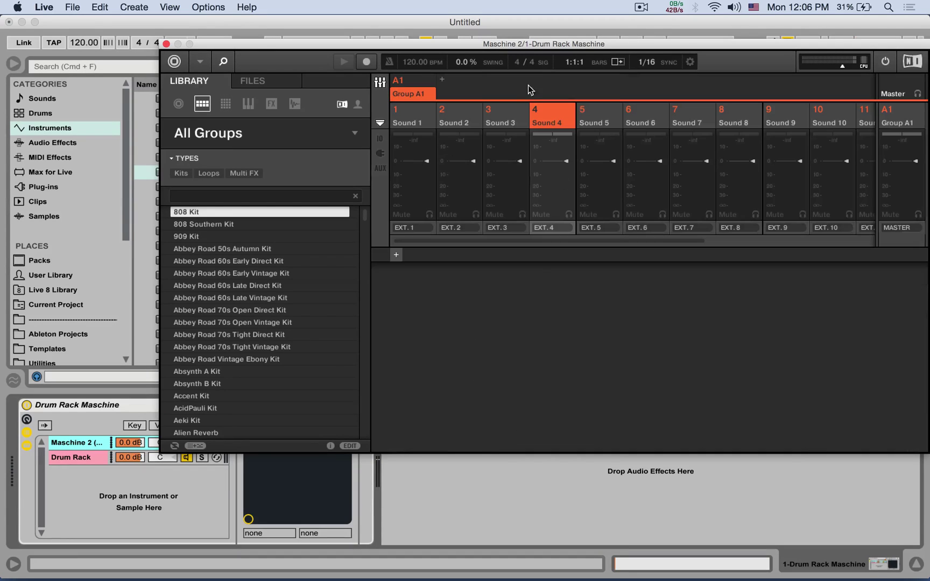